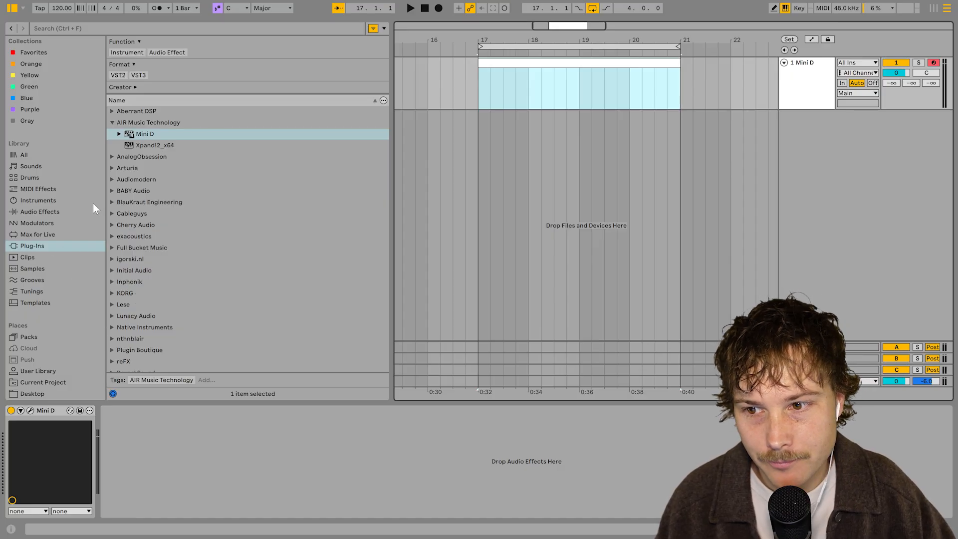
Preview the MIDI files in the melody + chords folder and place 'gallery - a minor' on the Mini D track at bar 17
scroll(57, 241, down, 3)
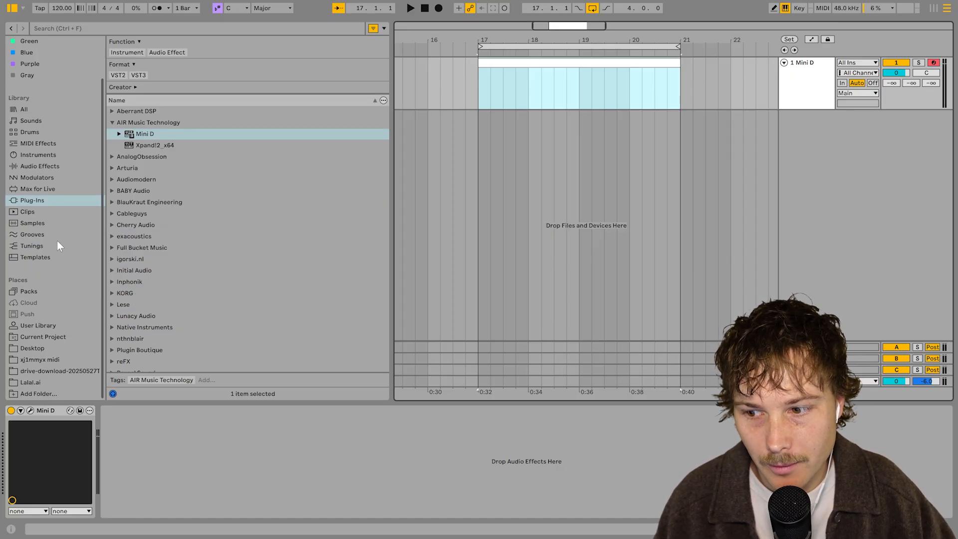
click(53, 360)
double_click(119, 64)
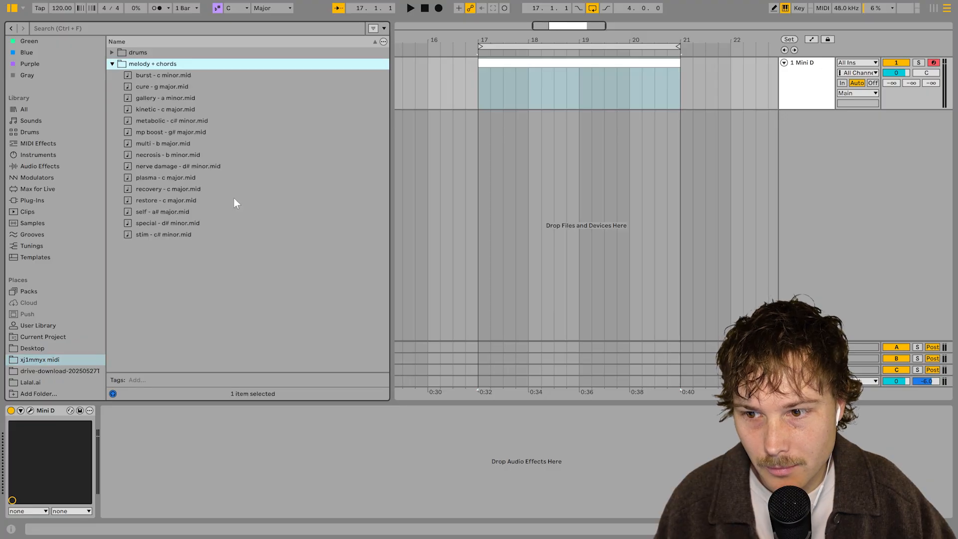
click(238, 96)
click(223, 75)
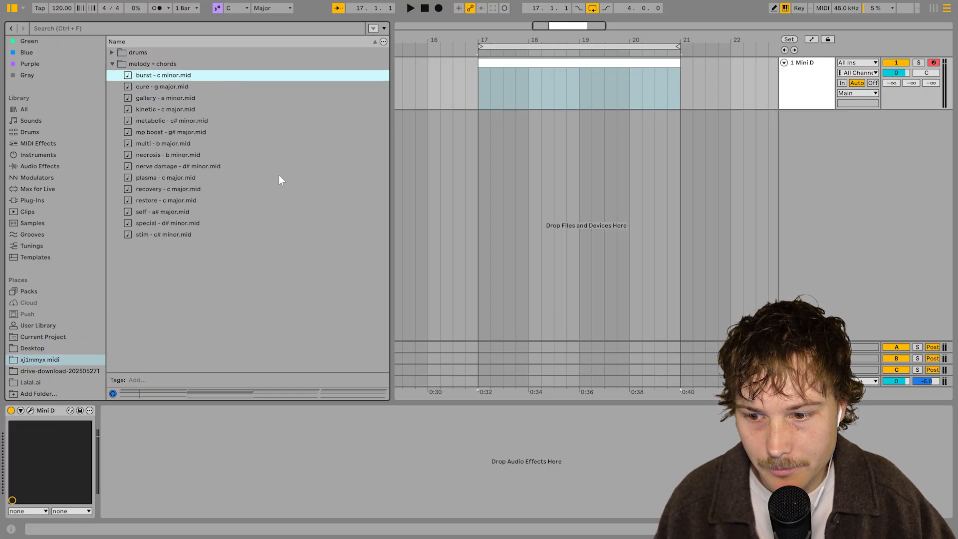
click(202, 109)
click(196, 86)
click(187, 97)
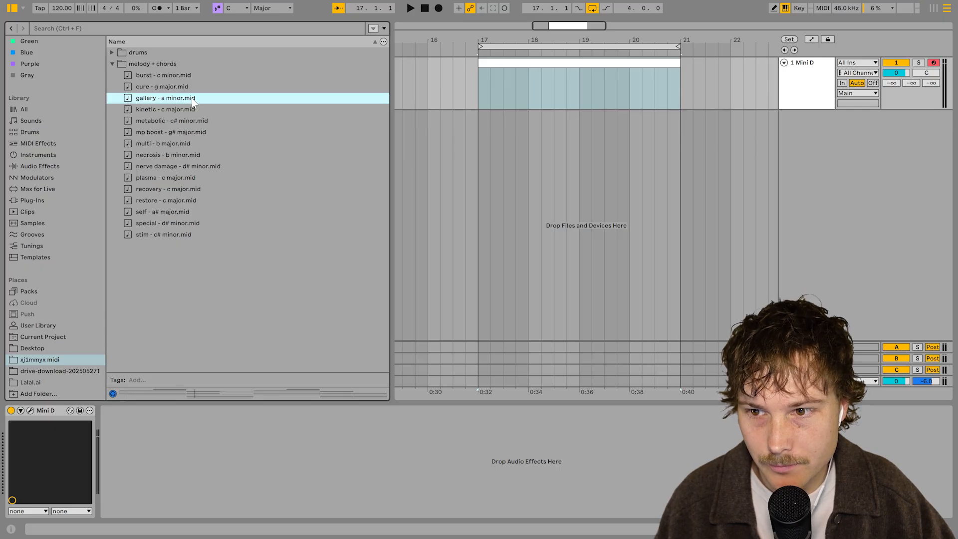
click(198, 111)
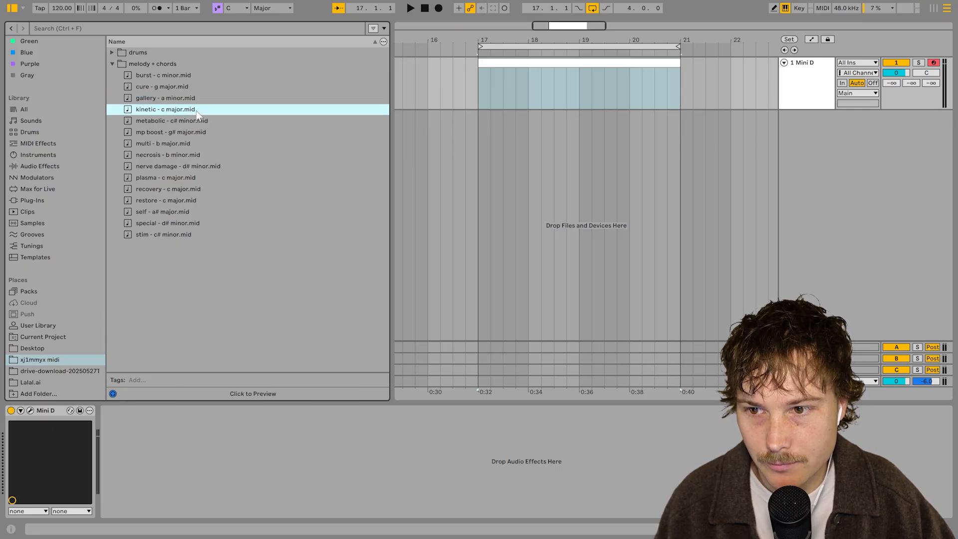
drag(181, 101, 479, 82)
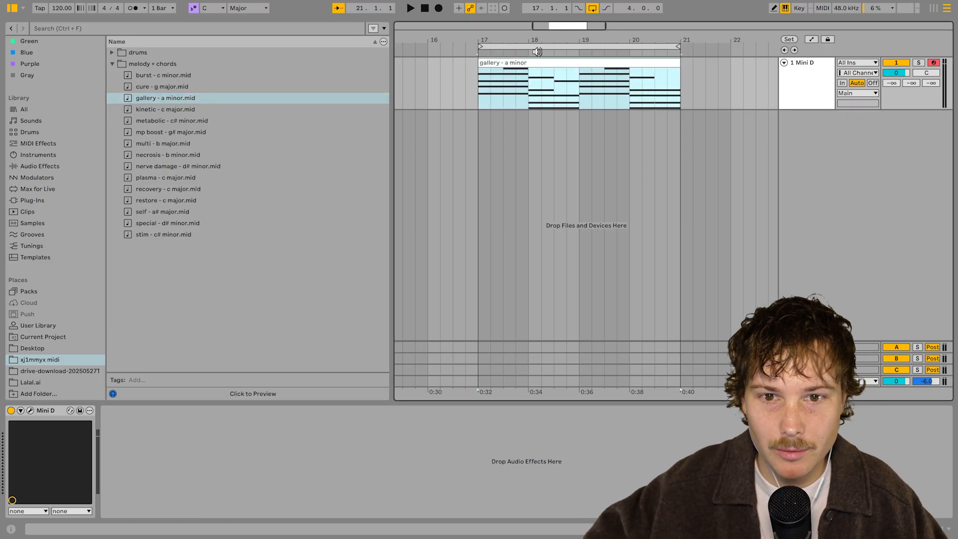
Set the project key and scale to A Minor and hide the browser
click(207, 9)
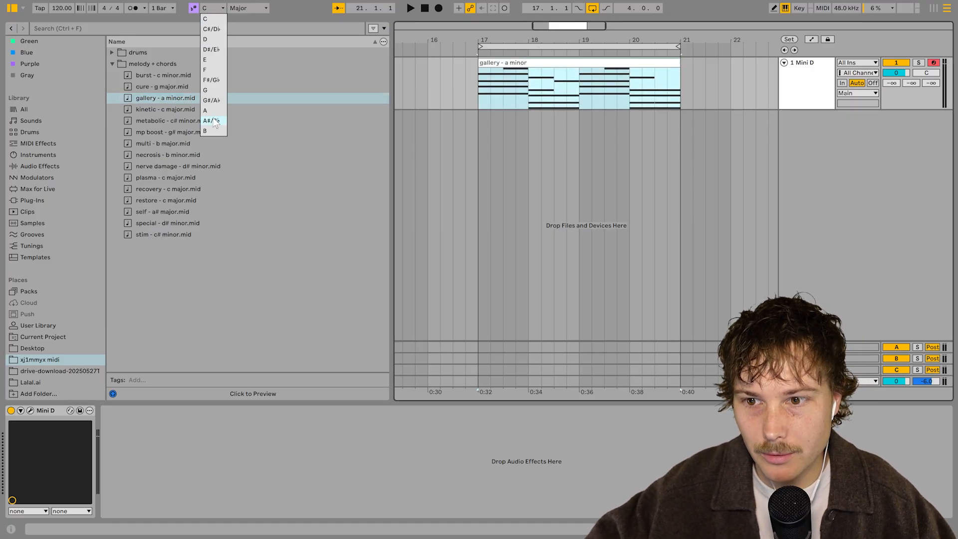
click(205, 110)
click(248, 8)
click(247, 29)
click(11, 8)
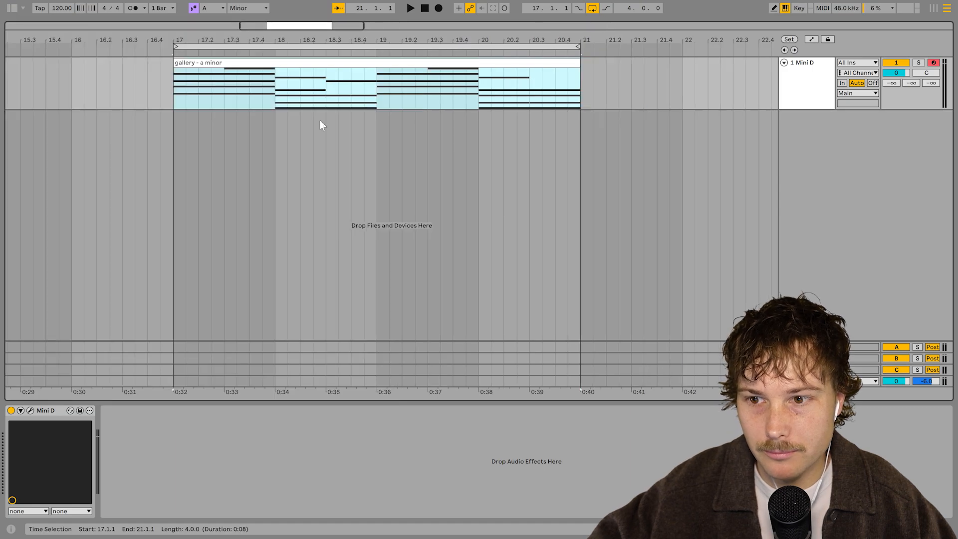
Play the gallery clip and open the Mini D plugin window
click(294, 102)
key(space)
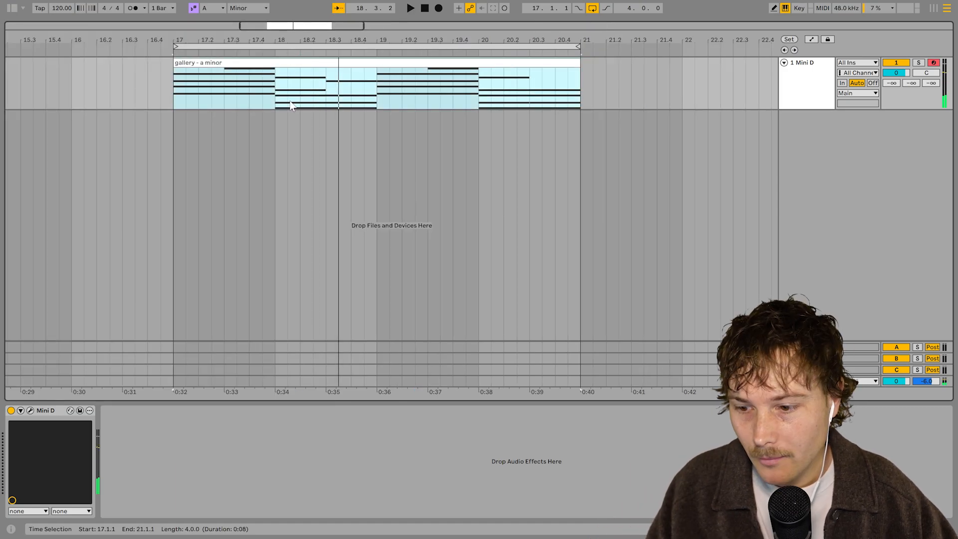
click(30, 411)
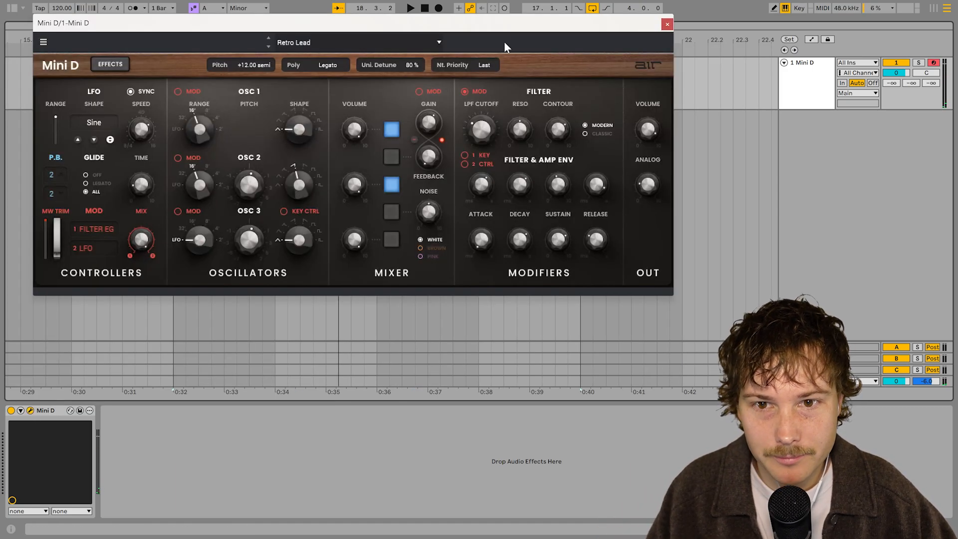
drag(499, 23, 652, 118)
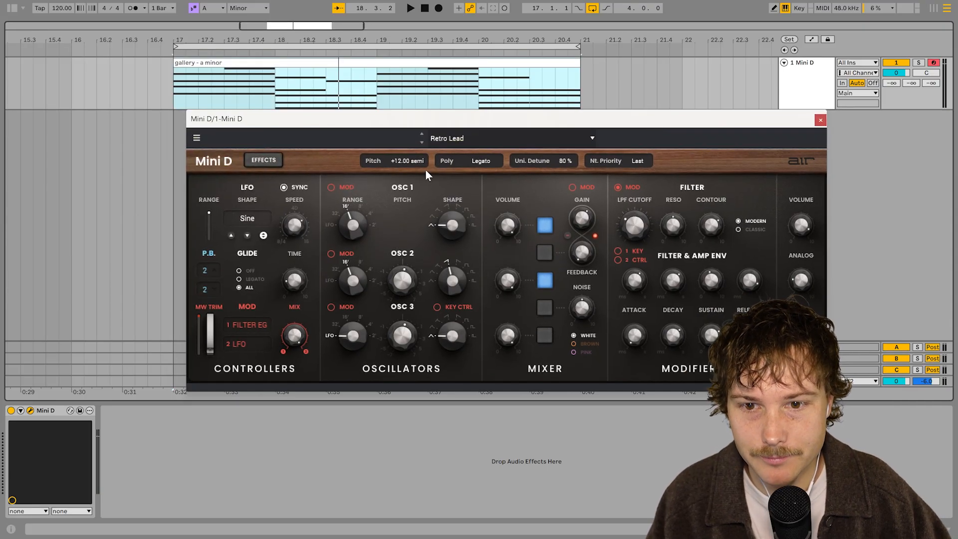
Load the Slice It preset from Mini D's Keys category and play it
click(435, 137)
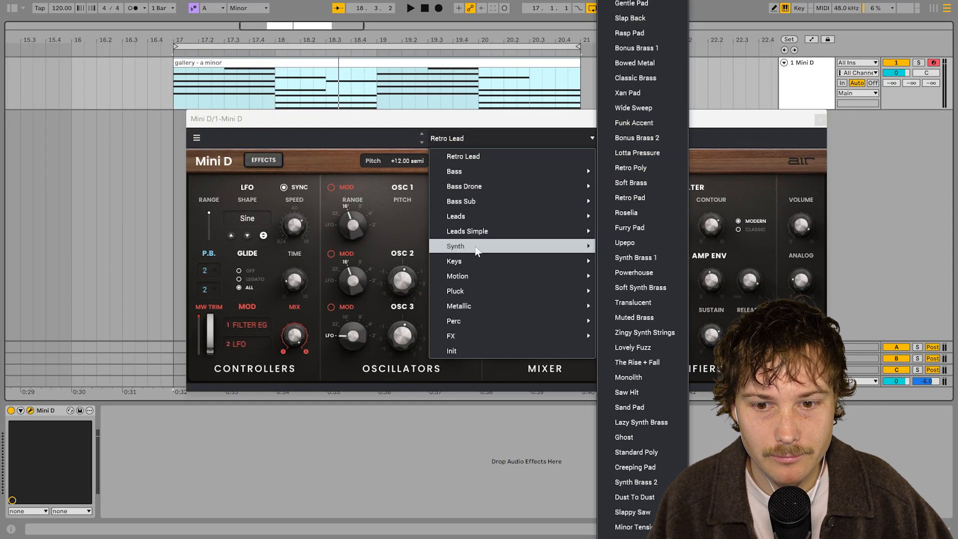
mouse_move(483, 291)
mouse_move(477, 253)
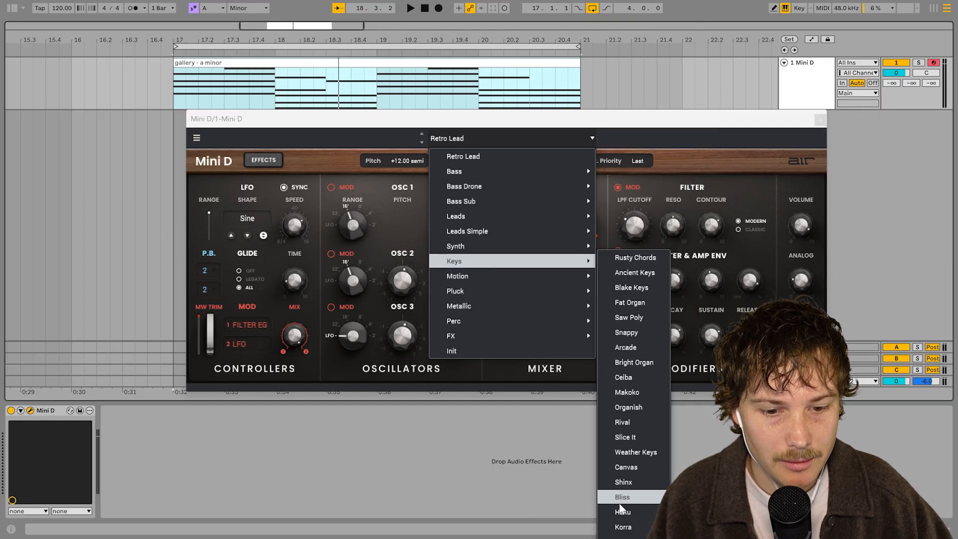
click(630, 437)
key(space)
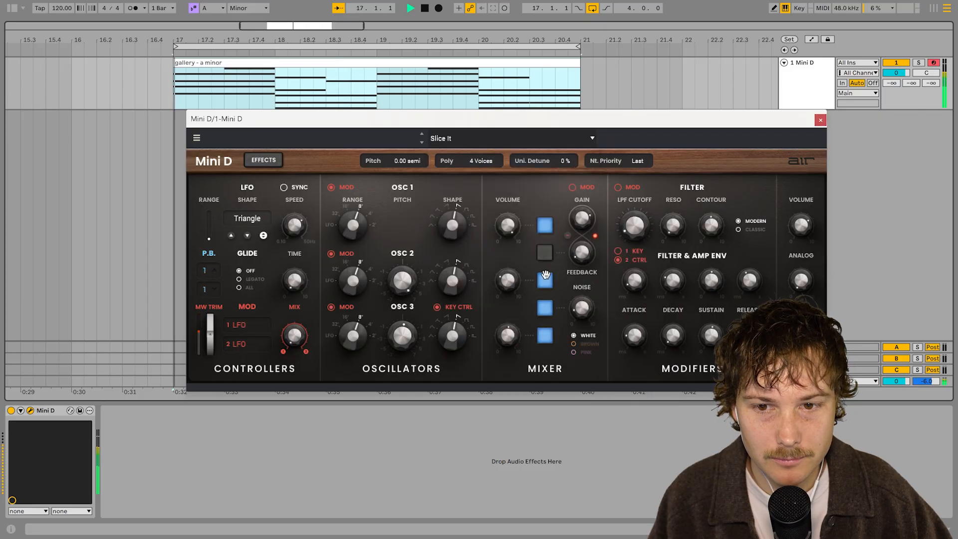
Switch Mini D to the Rival preset and close the plugin window
click(421, 134)
key(space)
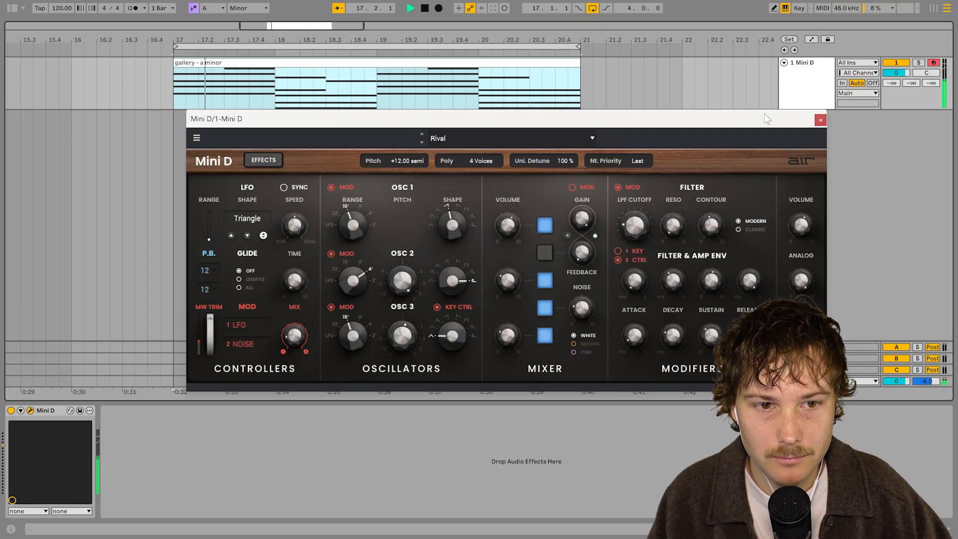
click(819, 120)
double_click(293, 61)
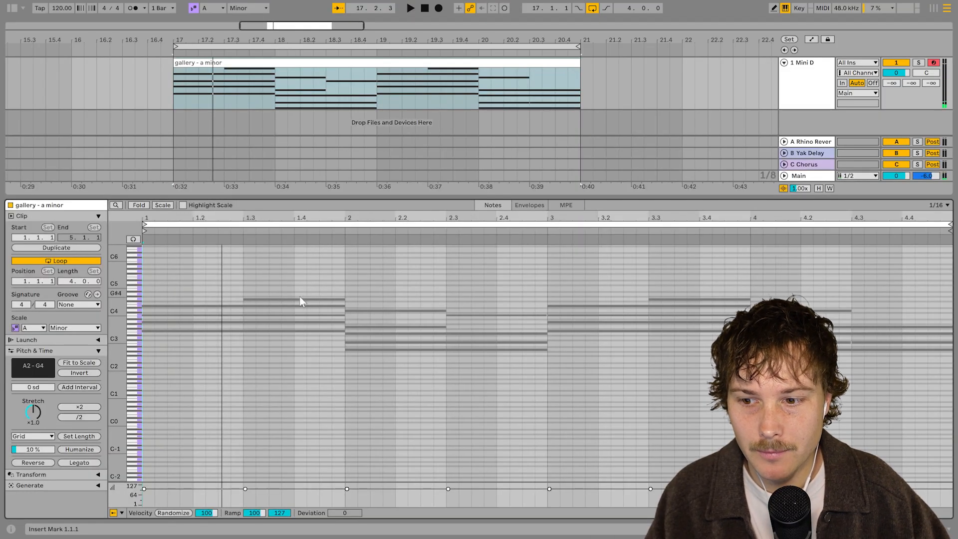
drag(123, 360, 163, 373)
key(shift+Tab)
Delete the clip's second half from bar 19 onward and loop the remaining two bars
drag(486, 84, 467, 87)
drag(381, 95, 623, 100)
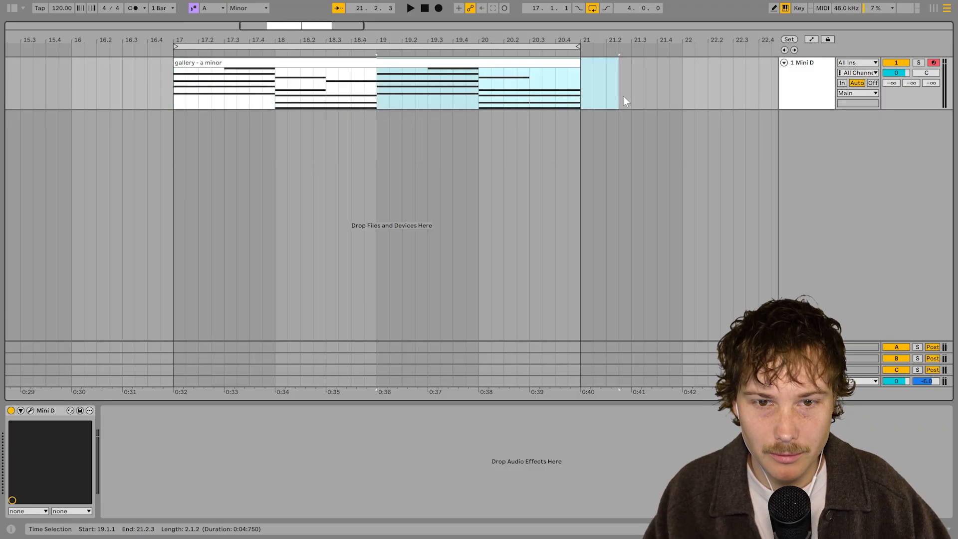
key(Delete)
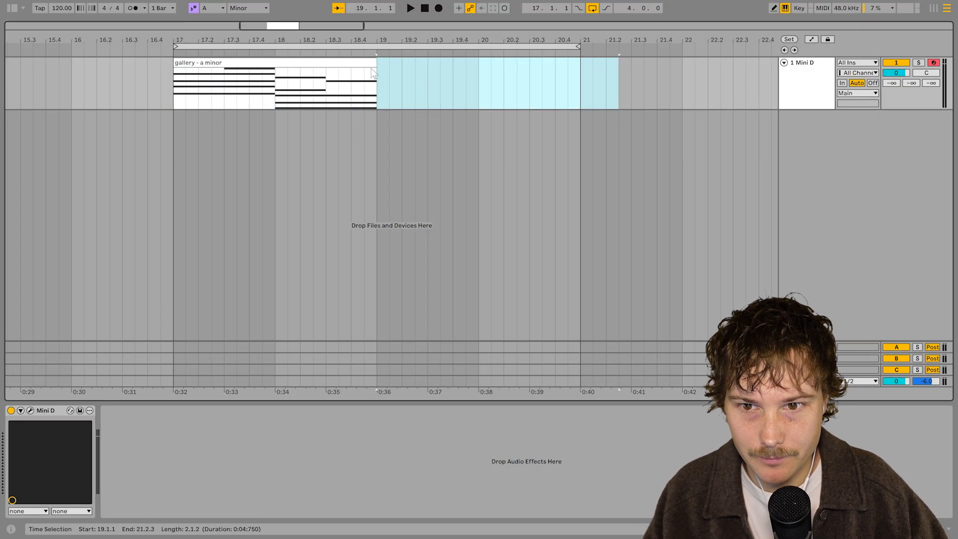
click(364, 62)
key(ctrl+l)
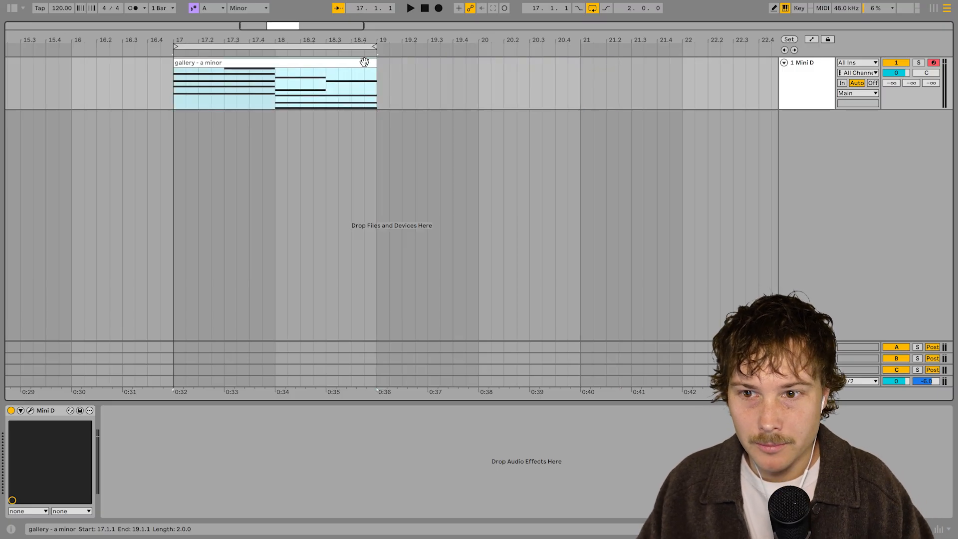
Open the clip's notes and delete the first chord's A3, C4 and E4 notes plus the G4 note
double_click(364, 62)
scroll(523, 394, up, 2)
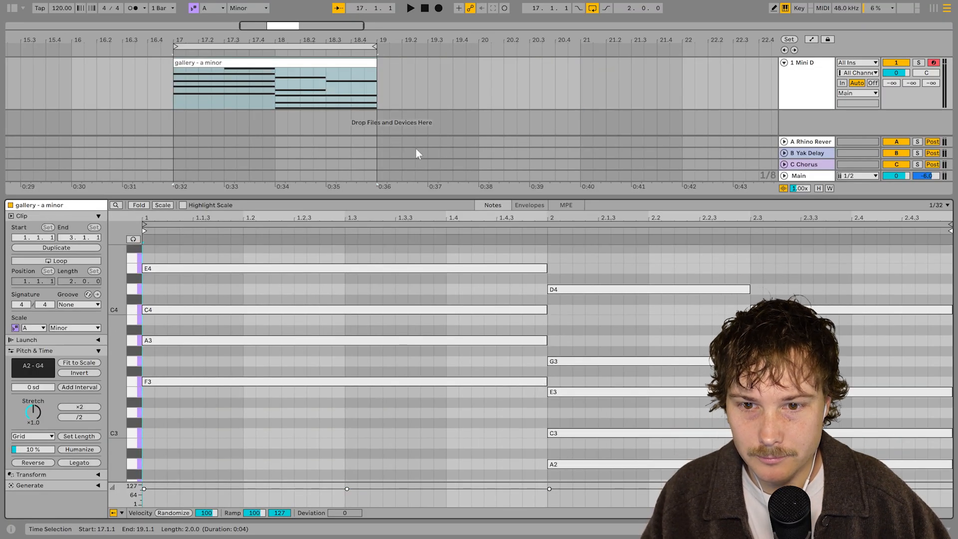
drag(414, 198, 414, 86)
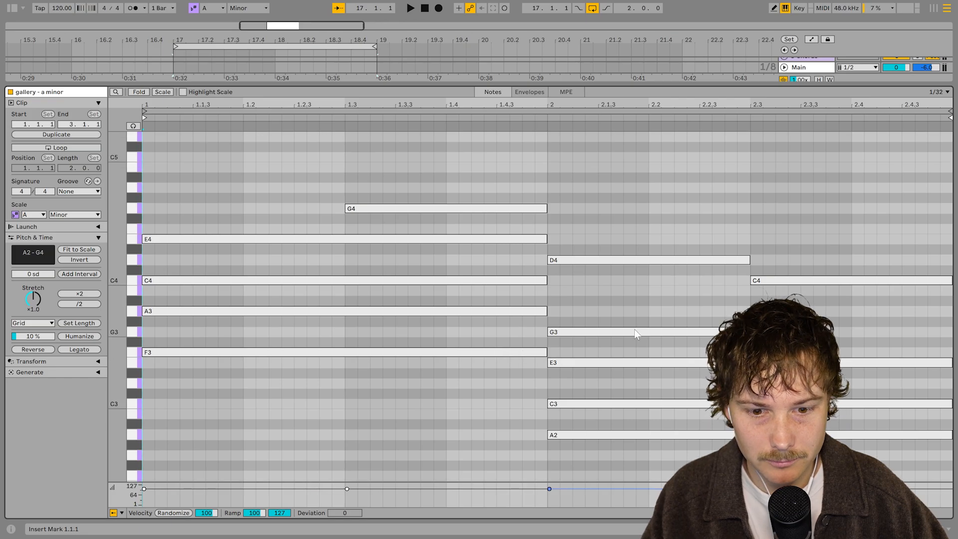
key(space)
click(173, 422)
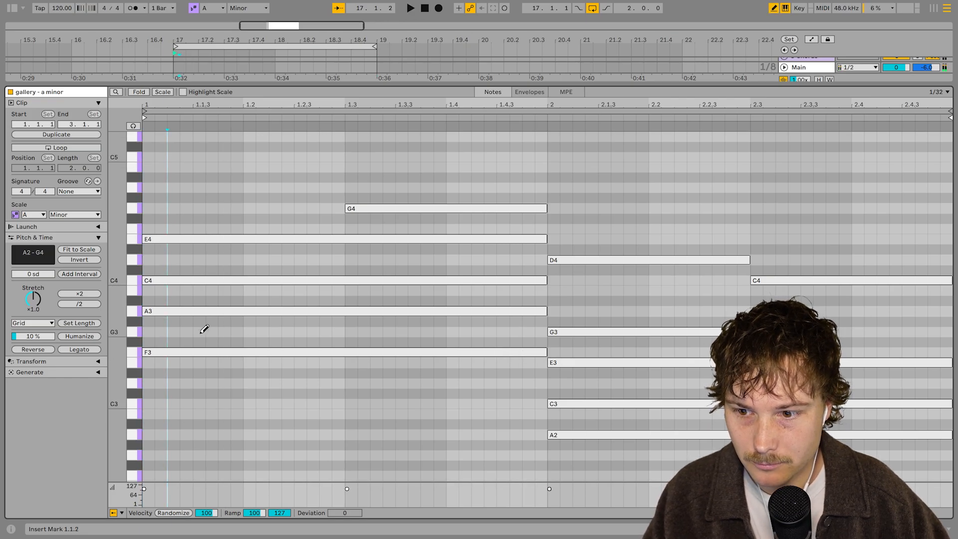
mouse_move(161, 309)
mouse_down()
mouse_move(155, 291)
mouse_move(187, 254)
mouse_up()
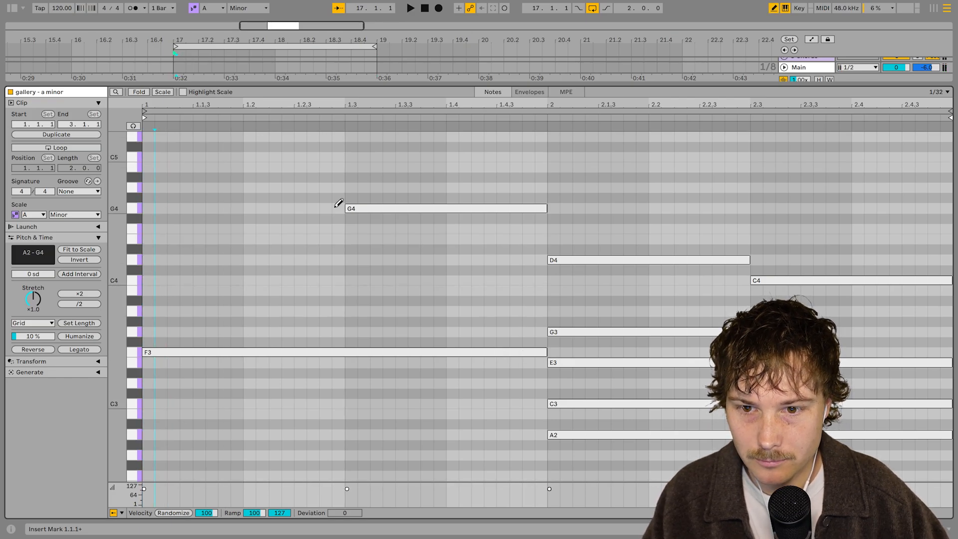
click(357, 208)
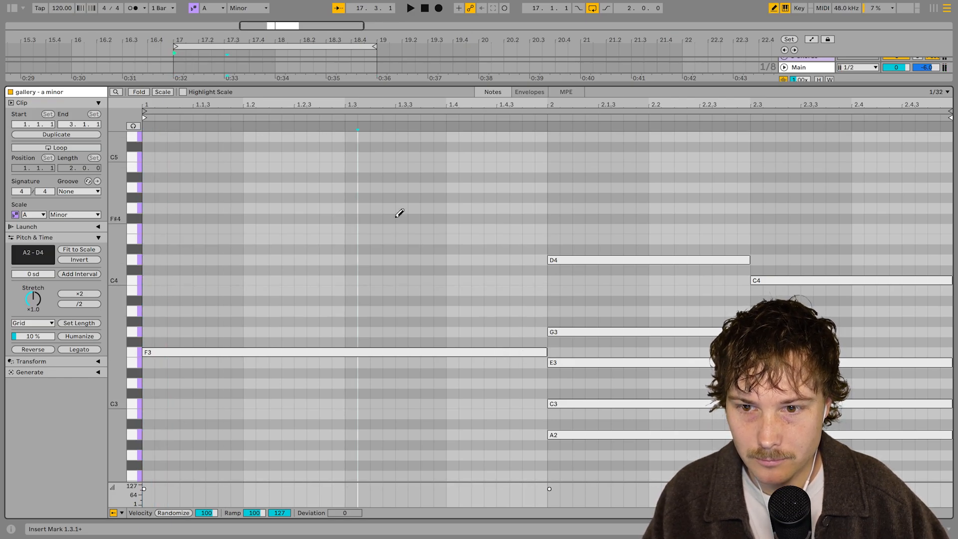
Turn on scale highlighting and delete the D4, G3, E3, C3 and C4 notes in the clip's second bar
click(181, 91)
drag(559, 256, 556, 405)
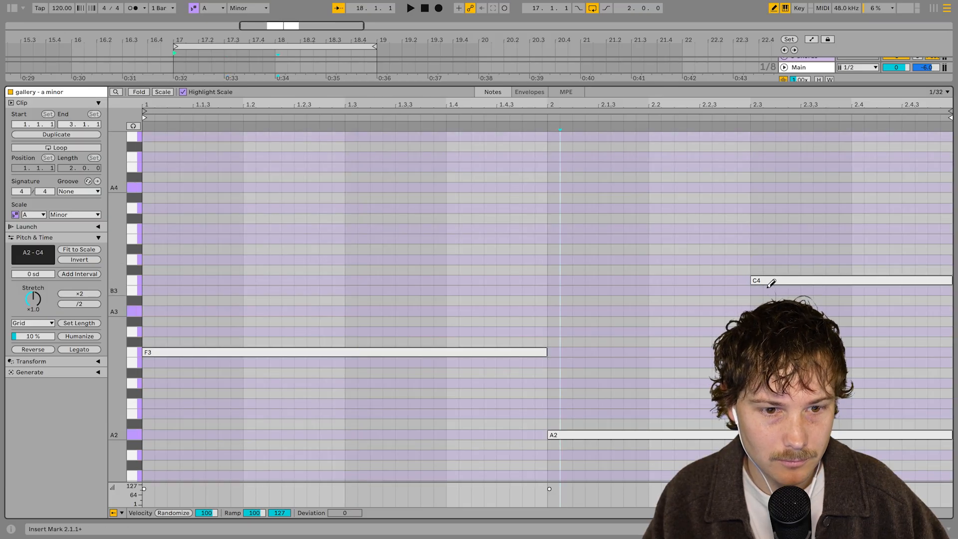
click(801, 280)
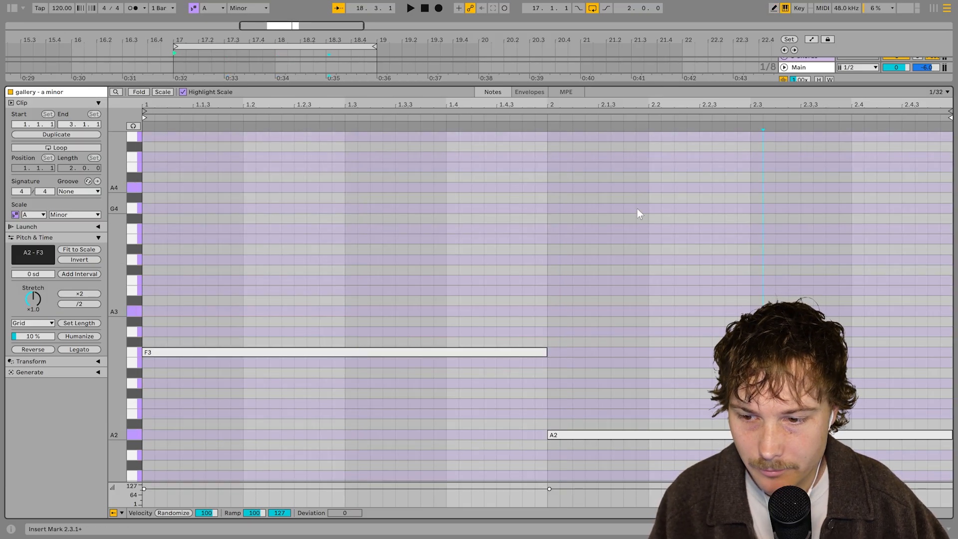
key(b)
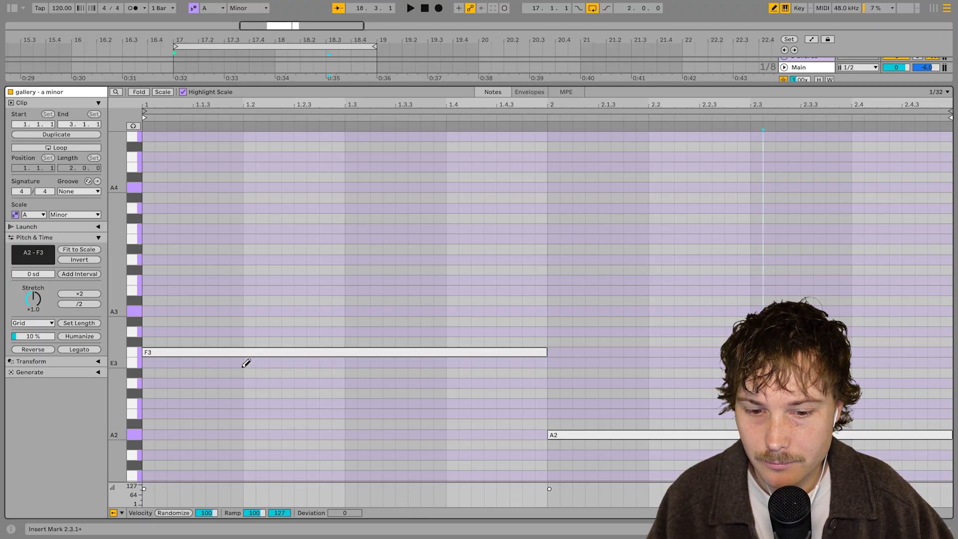
Stretch the short A3, C4 and E4 notes at the clip start to one beat long
scroll(640, 374, down, 2)
scroll(642, 374, up, 2)
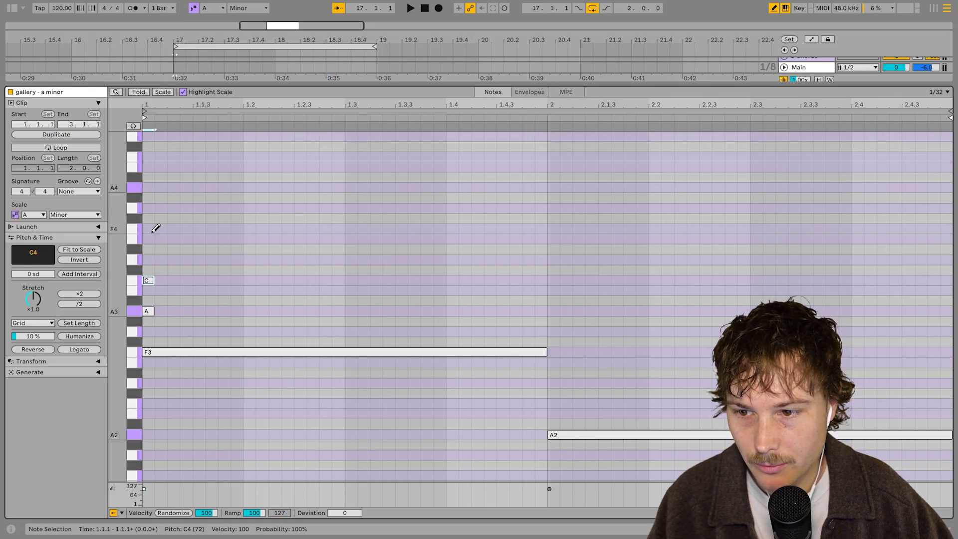
drag(155, 313, 256, 321)
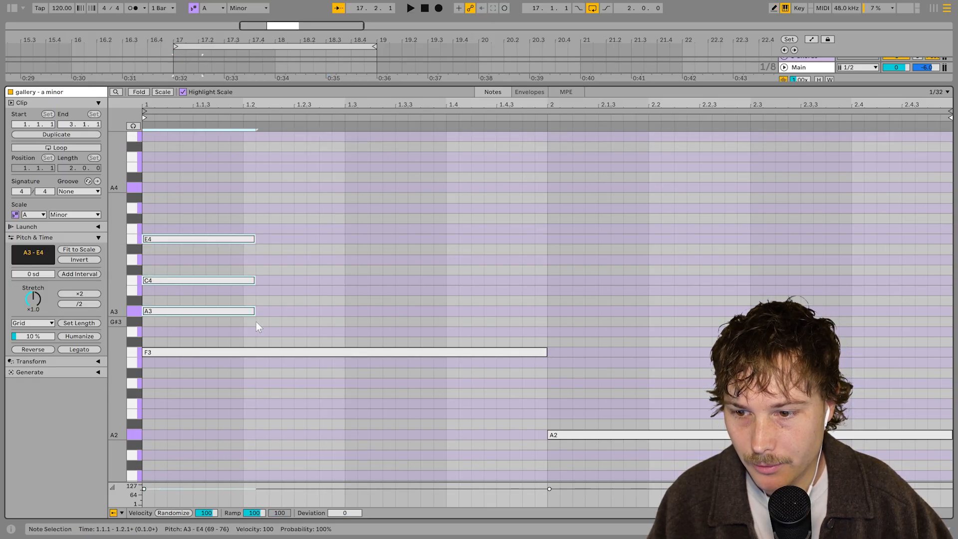
Stagger the A3 and C4 notes to start one and two sixteenths after the clip start
click(193, 312)
drag(194, 312, 259, 281)
click(439, 295)
Widen the grid to 1/16 and move the C4 note to start on beat 2
click(218, 282)
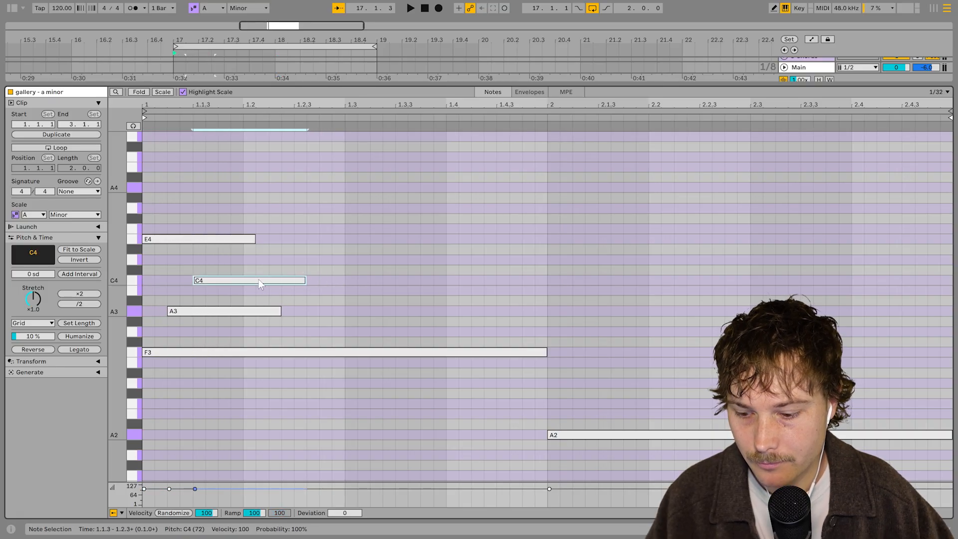
key(ctrl+2)
click(470, 285)
key(space)
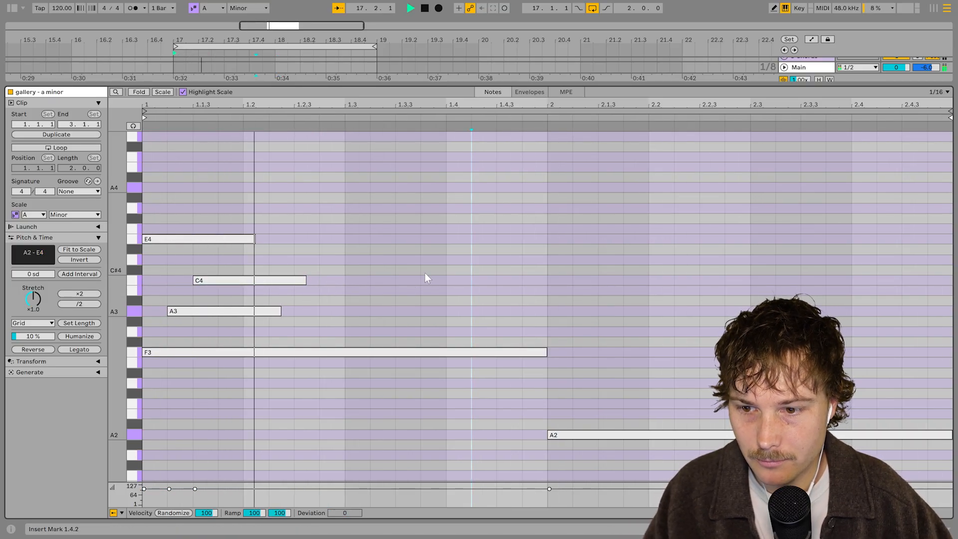
drag(259, 281, 305, 279)
key(space)
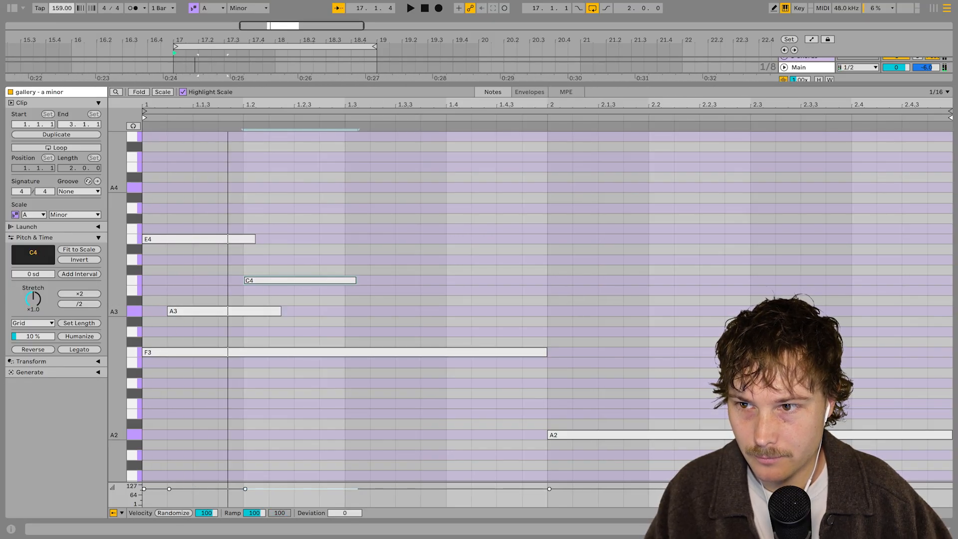
Move the A3 note to start one eighth after the clip start
click(324, 217)
key(space)
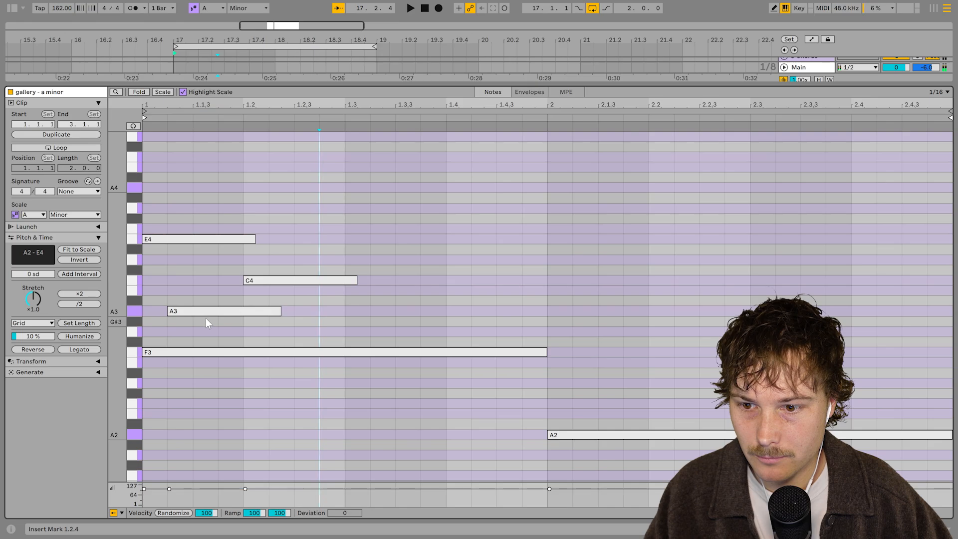
drag(206, 314, 246, 312)
Play the clip and add a one-beat G4 note on beat 3
click(348, 285)
key(space)
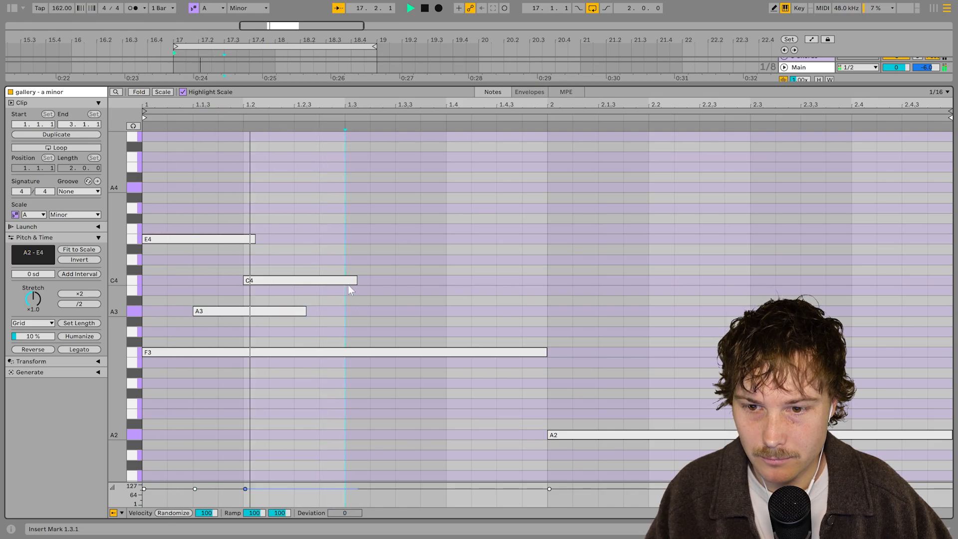
key(space)
double_click(348, 332)
drag(369, 332, 434, 333)
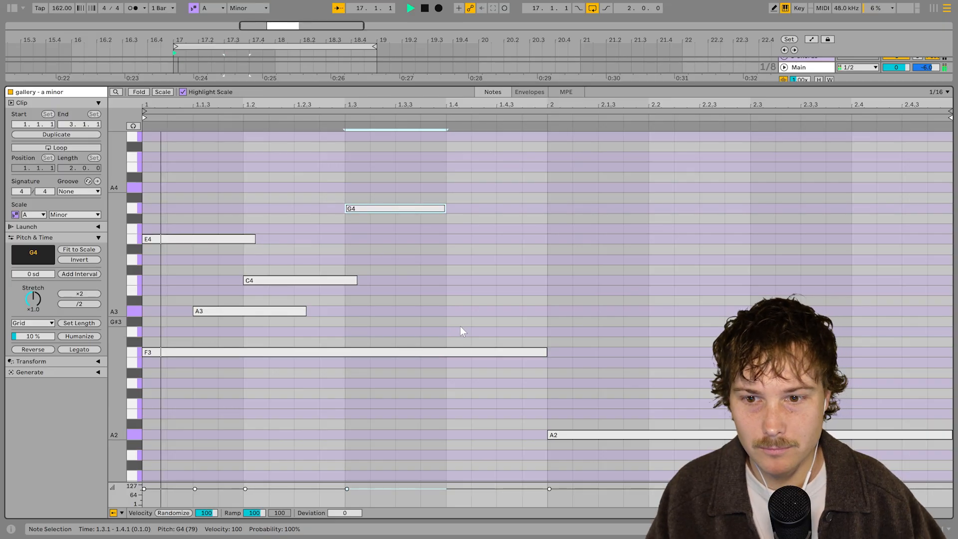
Play the clip and add a one-beat G3 note on beat 4 of the first bar
key(space)
key(space)
key(space)
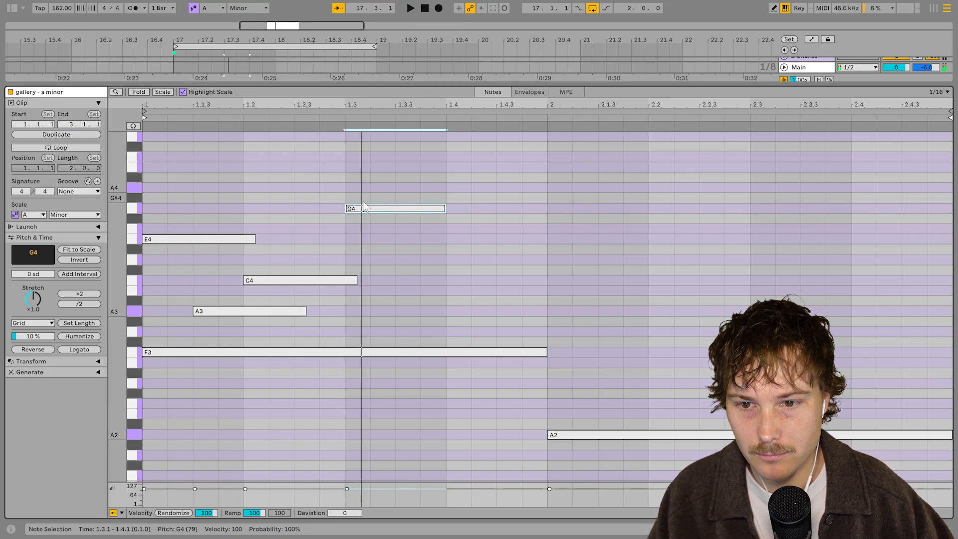
key(space)
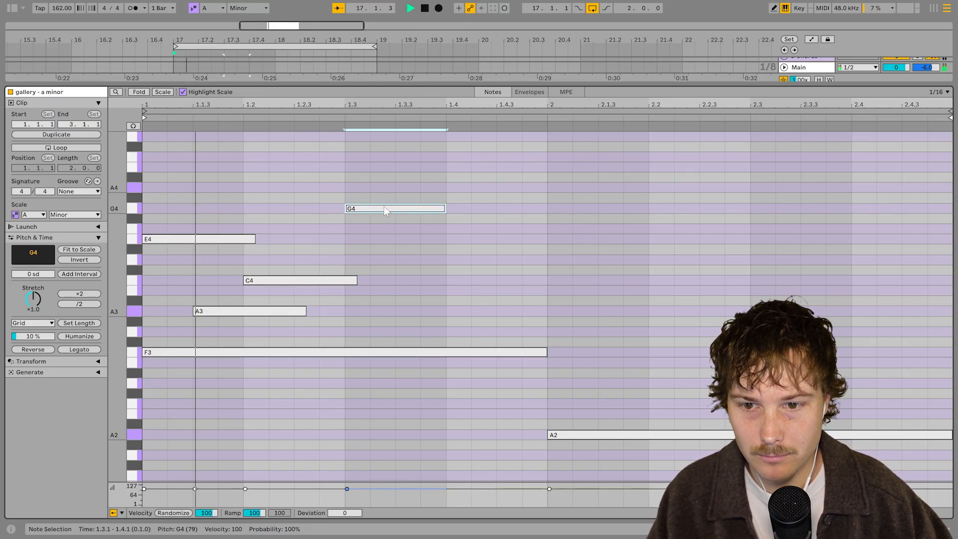
double_click(453, 331)
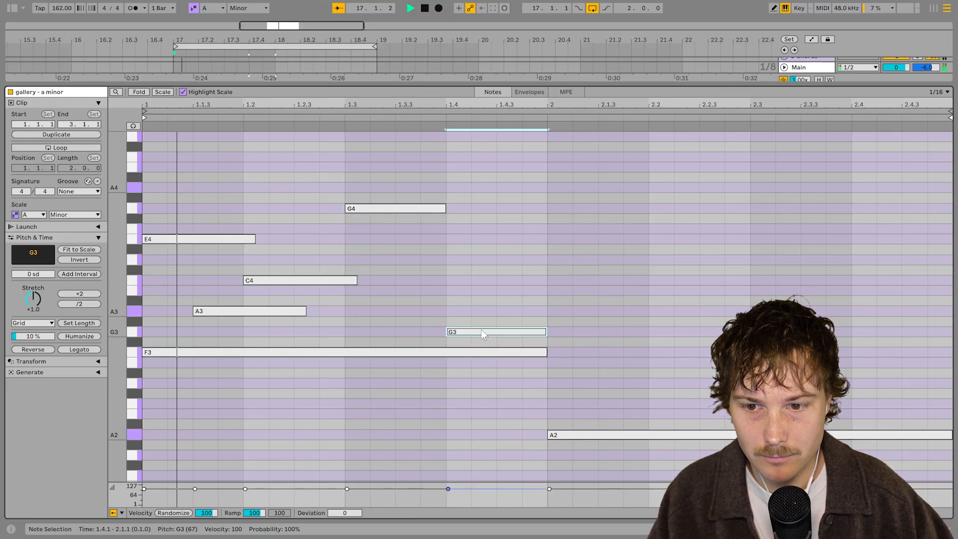
Select the first bar's arpeggio notes and duplicate them into the second bar
drag(154, 207, 476, 334)
key(ctrl+d)
click(653, 382)
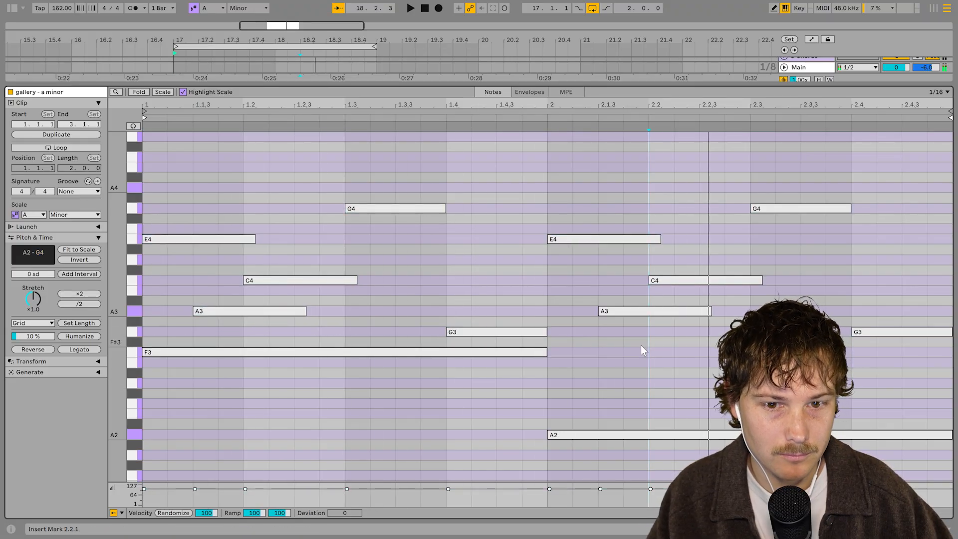
Transpose the second bar's E4 note down an octave to E3 and move its G4 note one eighth earlier
click(602, 240)
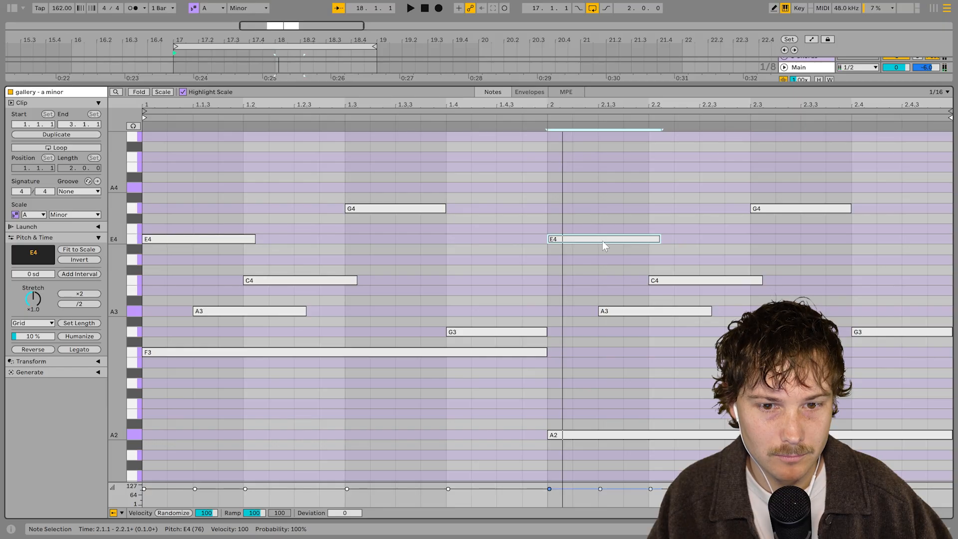
key(shift+Down)
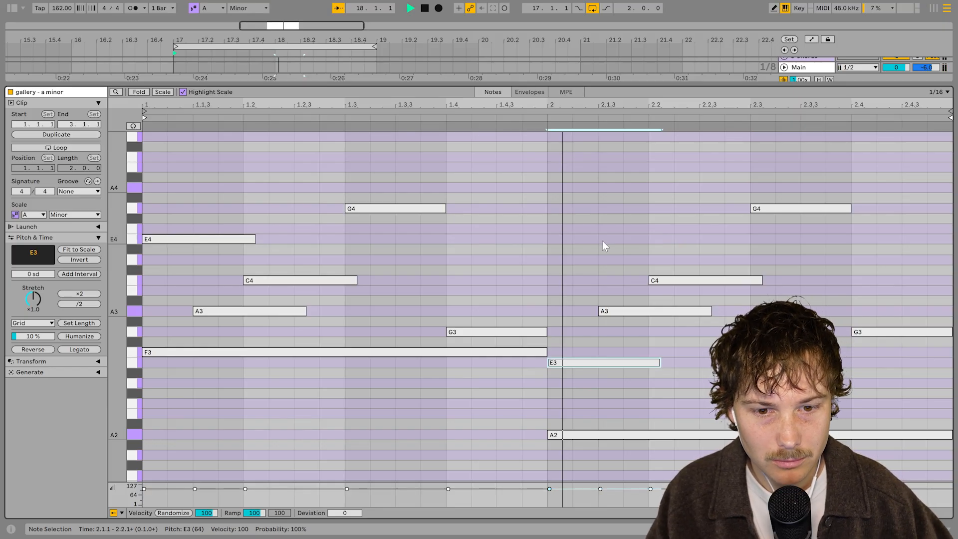
key(space)
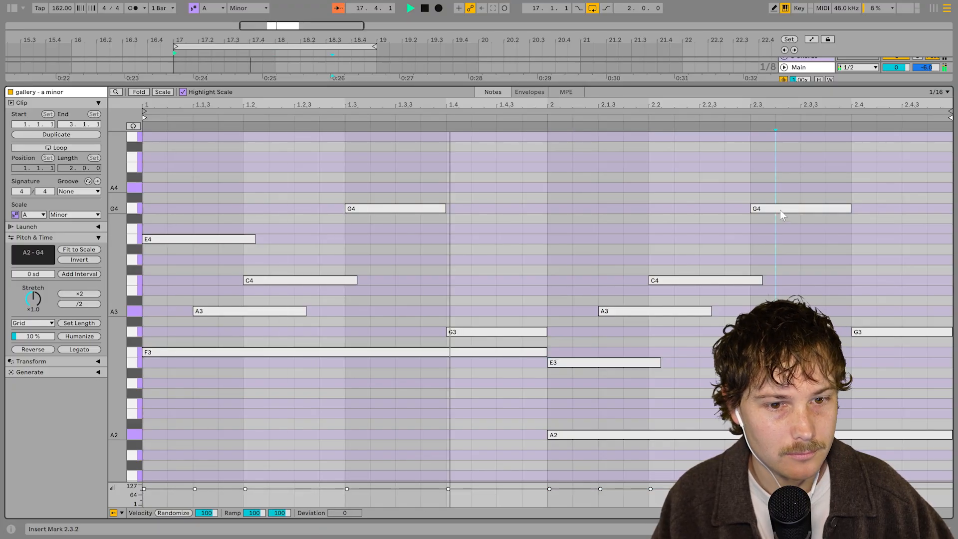
drag(780, 210, 729, 205)
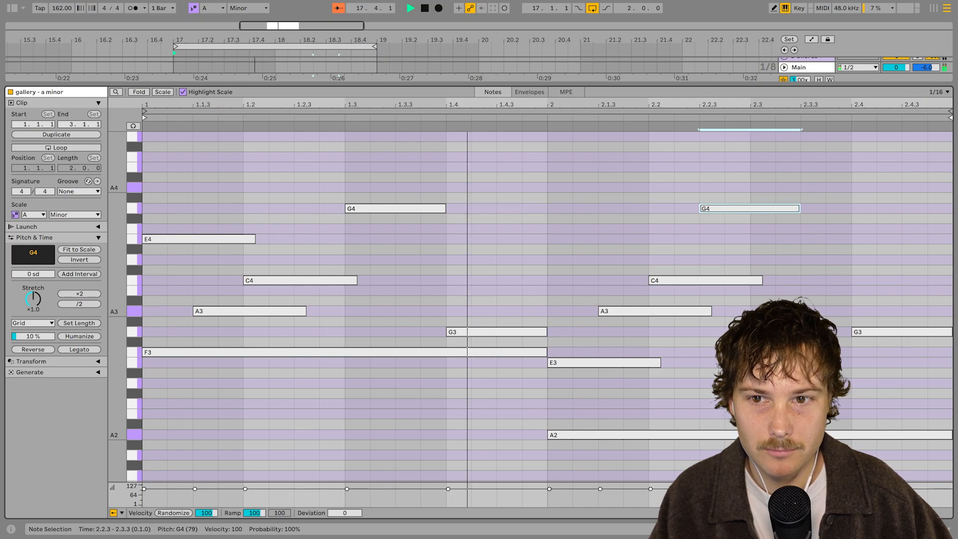
Duplicate the clip in the arrangement and consolidate both copies into one four-bar clip
key(shift+Tab)
click(342, 64)
key(ctrl+d)
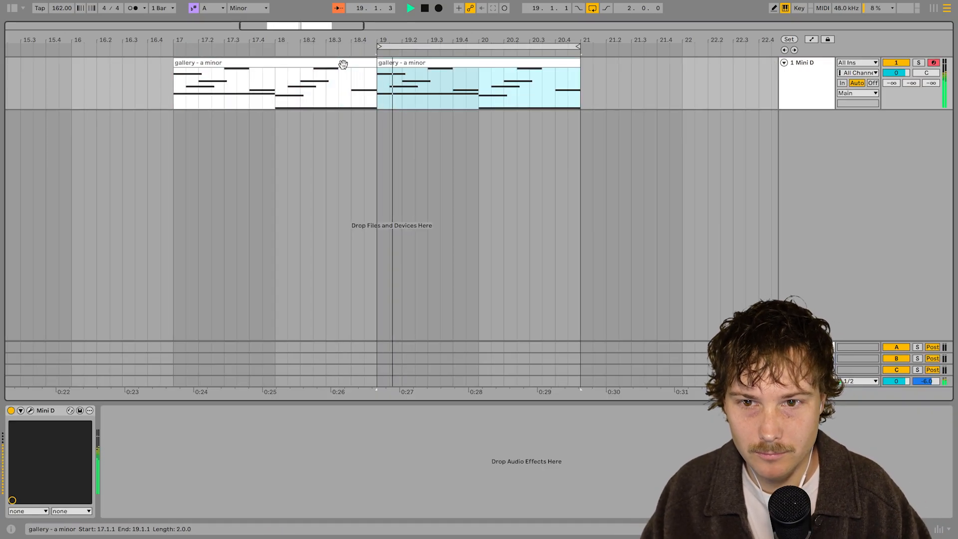
key(ctrl+l)
key(ctrl+j)
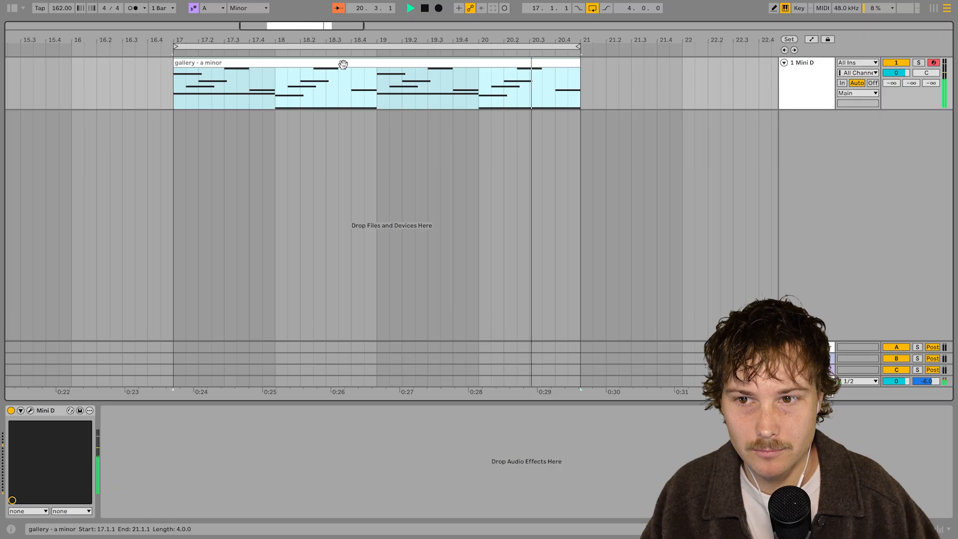
Clear the consolidated clip's name and return to its note editor
key(ctrl+r)
key(BackSpace)
key(Return)
key(shift+Tab)
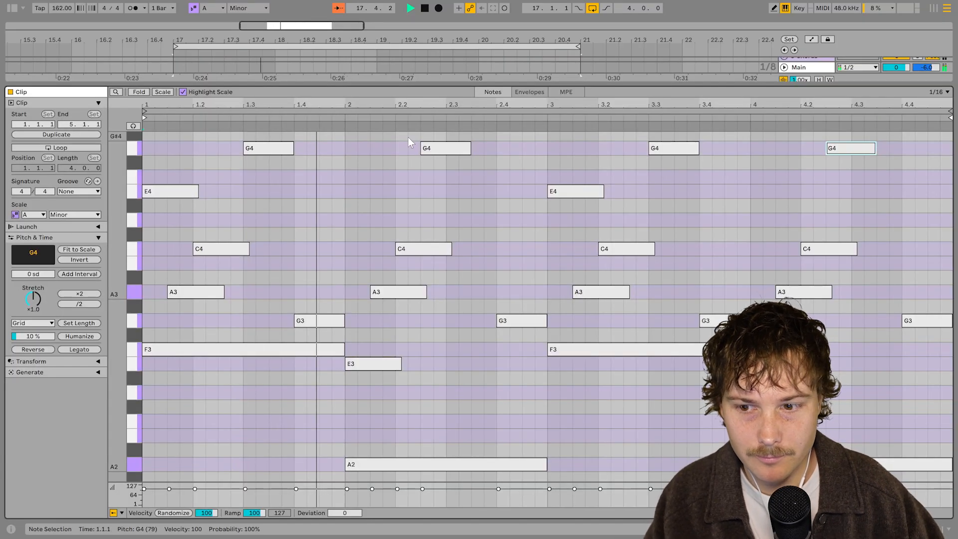
drag(117, 319, 103, 322)
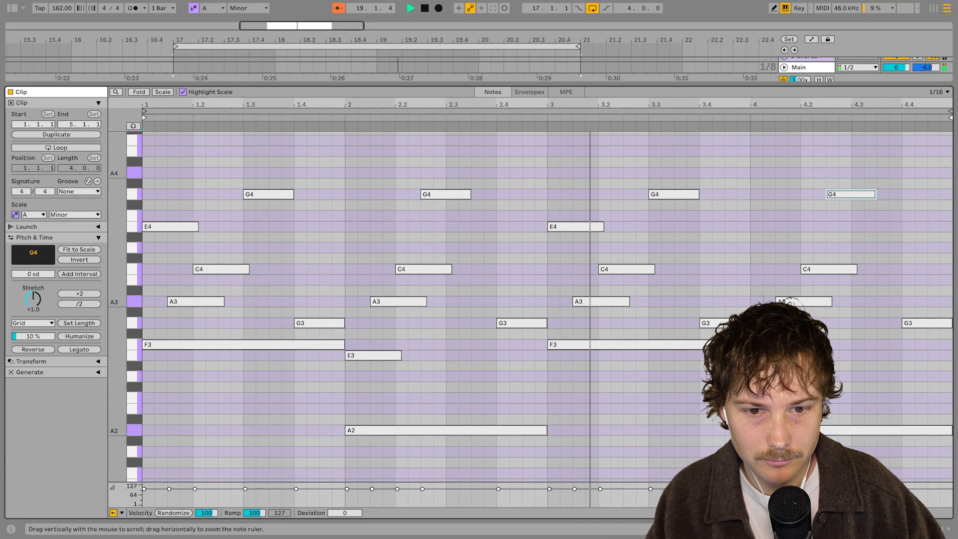
scroll(683, 418, up, 1)
click(684, 417)
scroll(374, 252, up, 1)
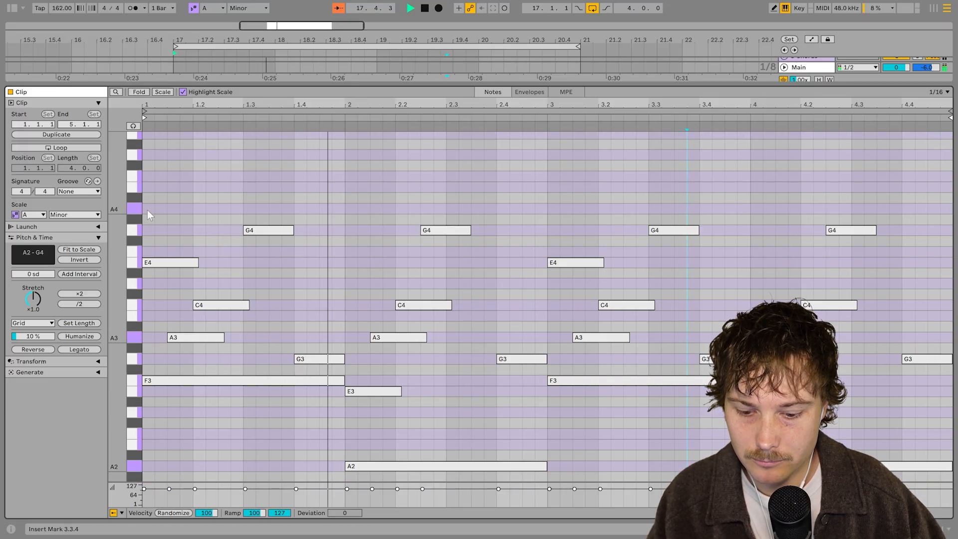
key(b)
click(148, 186)
drag(150, 185, 192, 187)
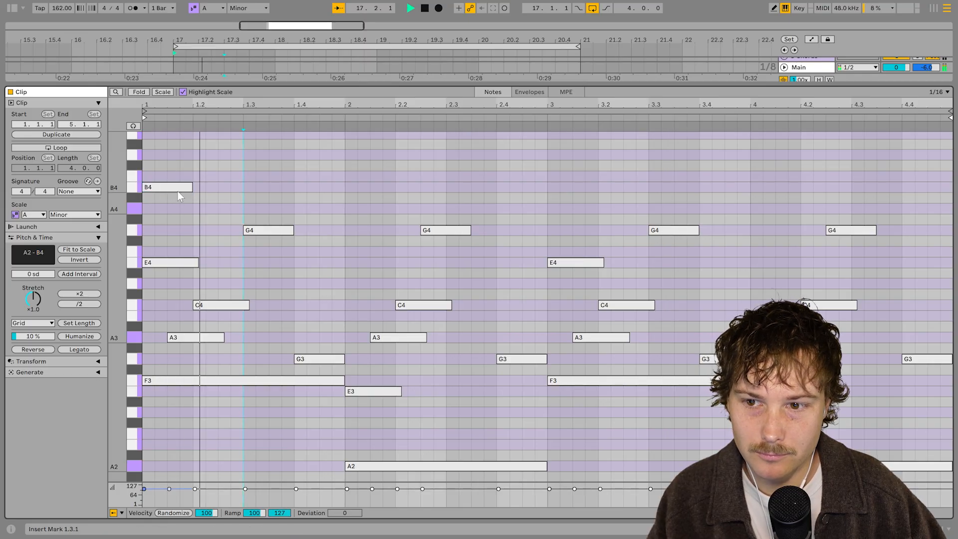
click(181, 188)
Add a second MIDI track carrying a copy of the Mini D synth
key(shift+Tab)
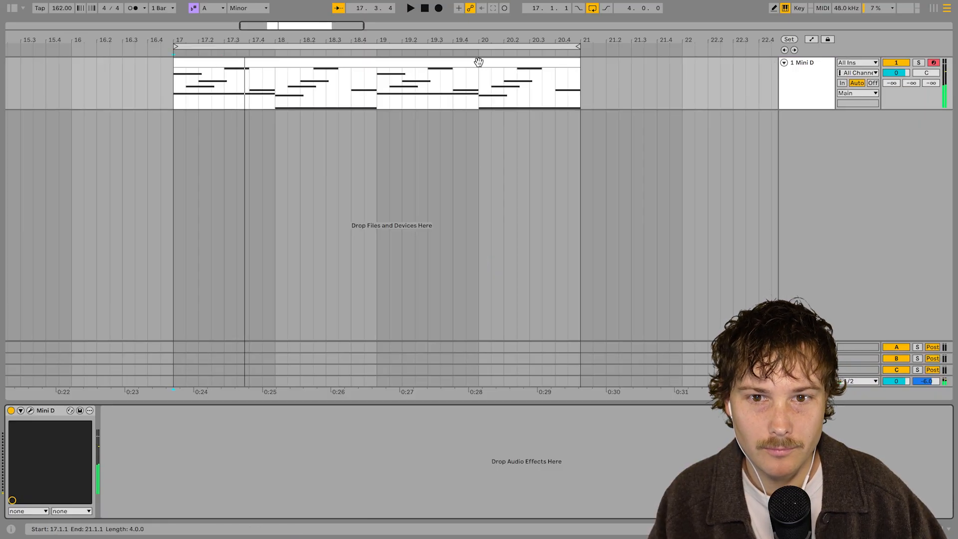
click(807, 84)
key(ctrl+shift+t)
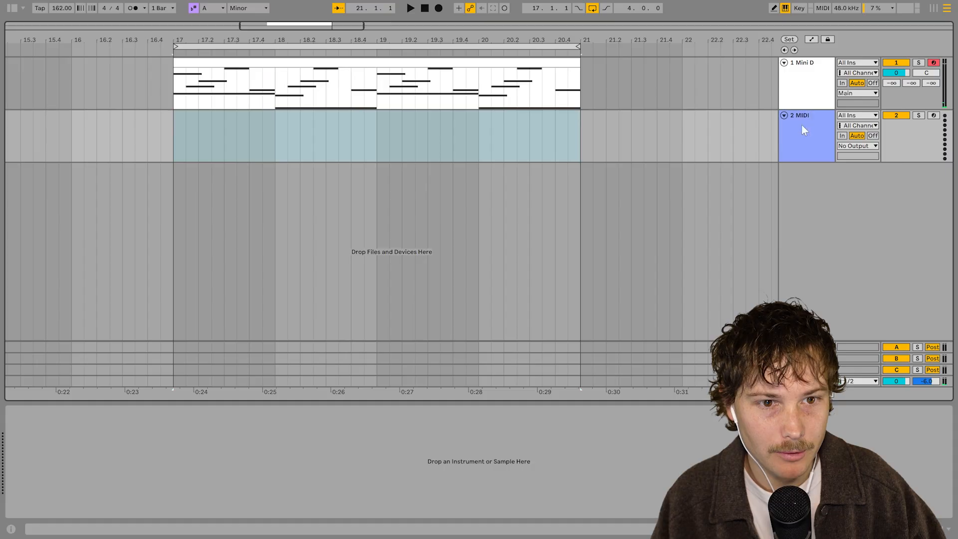
drag(175, 145, 582, 132)
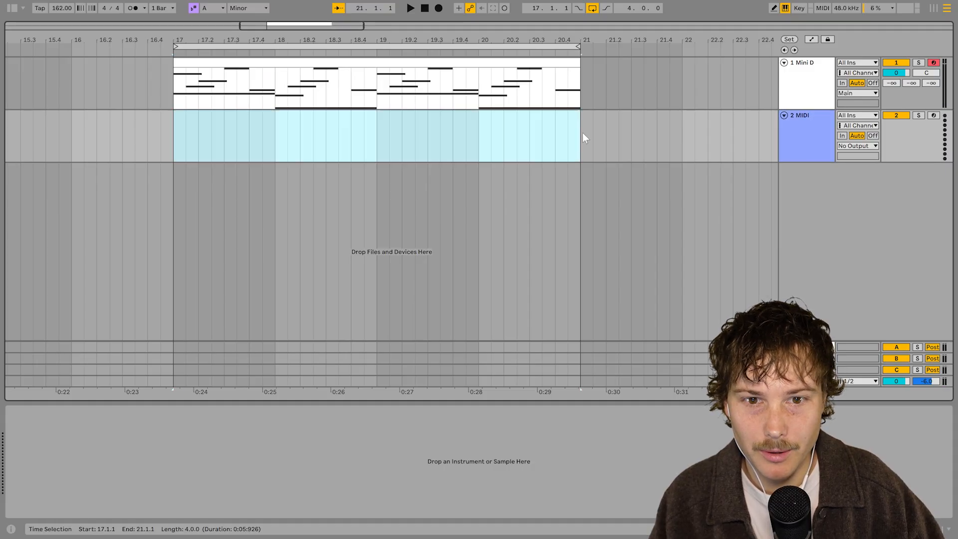
click(585, 79)
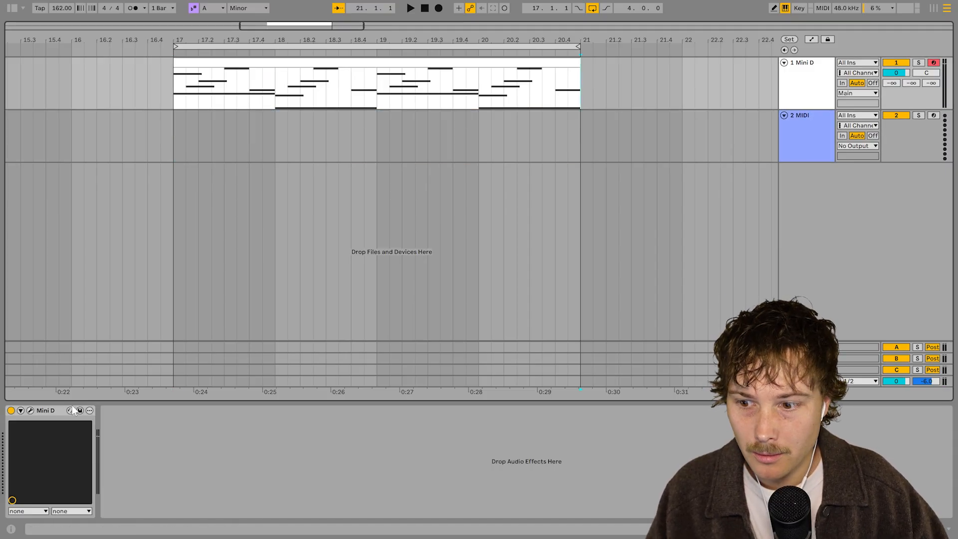
click(53, 412)
click(237, 139)
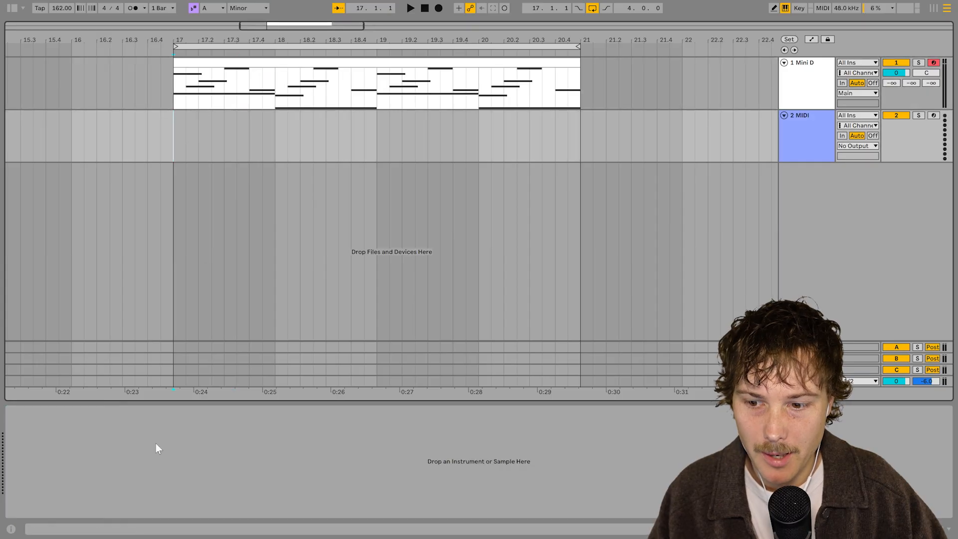
key(ctrl+v)
drag(167, 146, 162, 146)
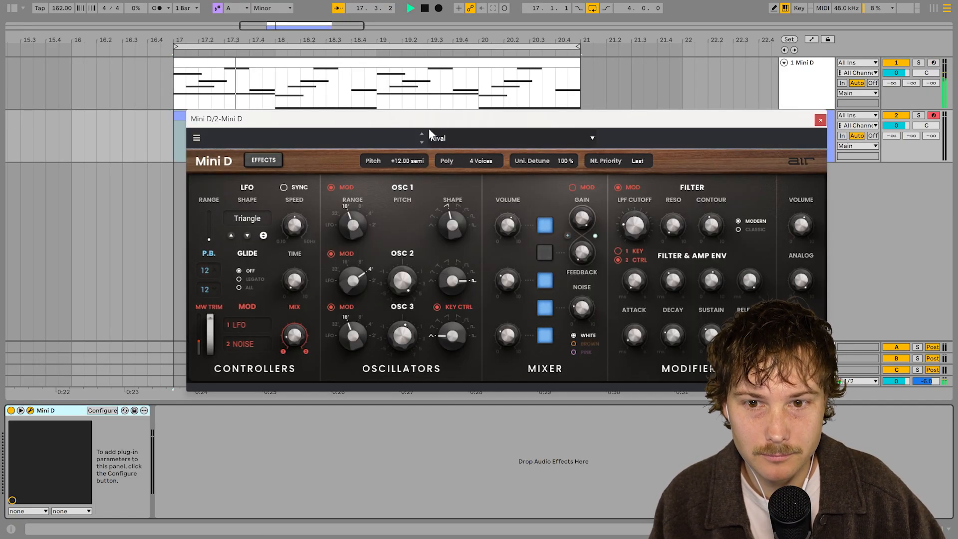
Load the Gentle Pad preset on the new track's Mini D synth and close its window
click(430, 135)
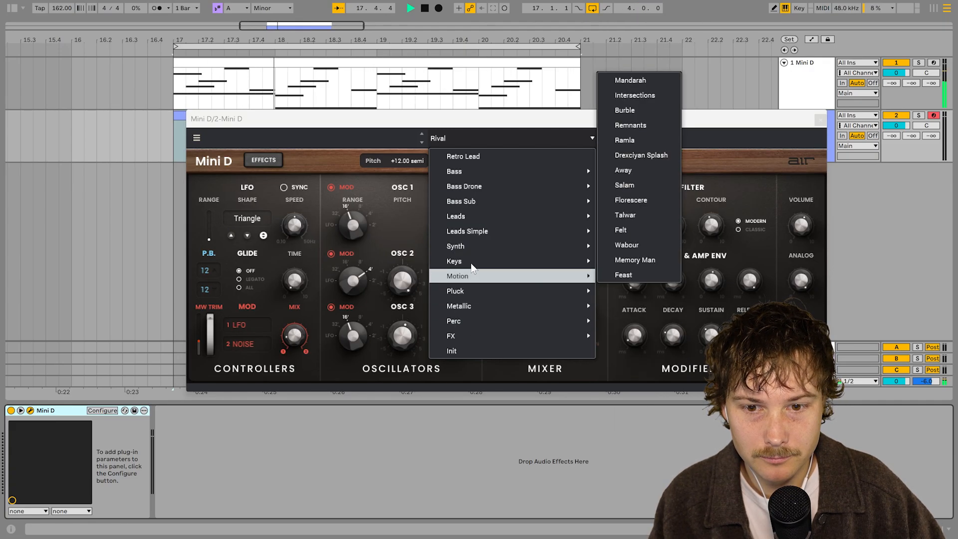
mouse_move(468, 248)
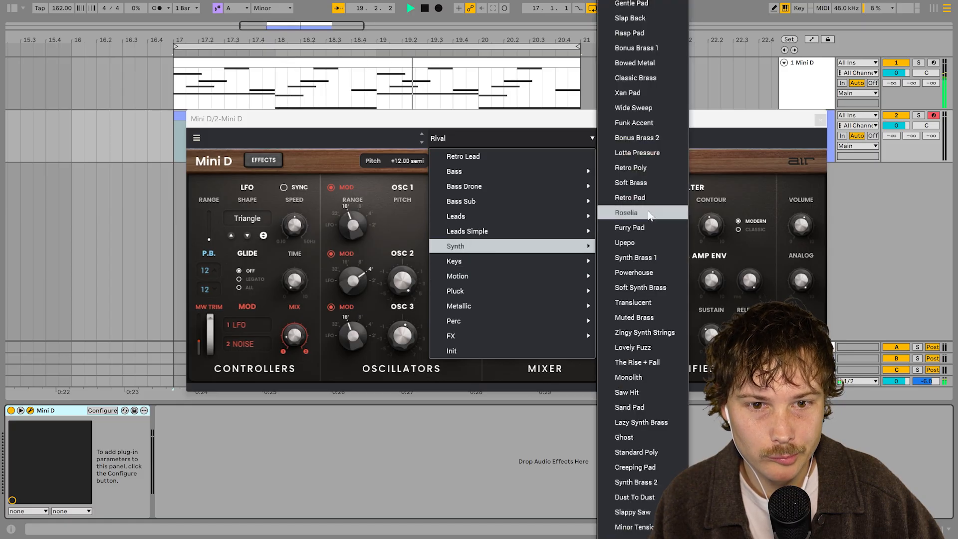
click(630, 4)
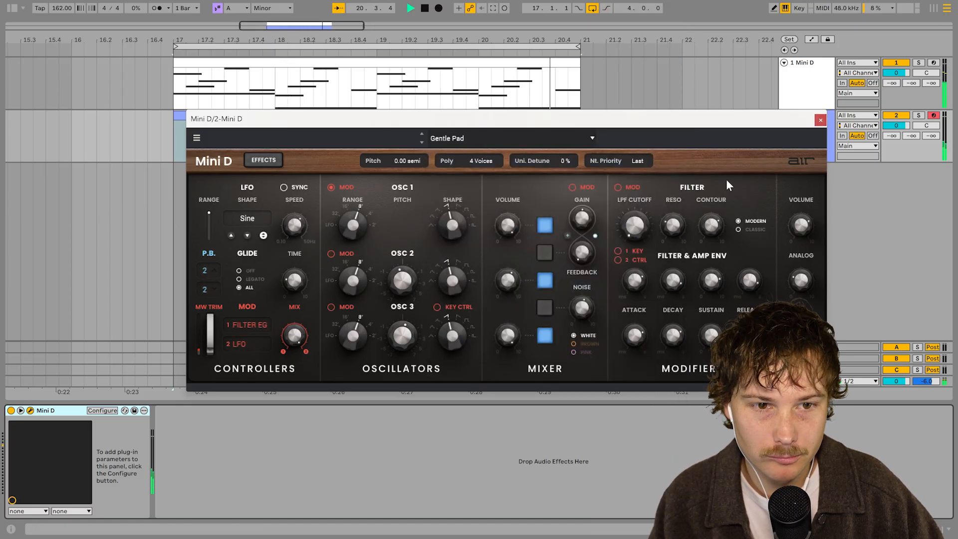
click(820, 120)
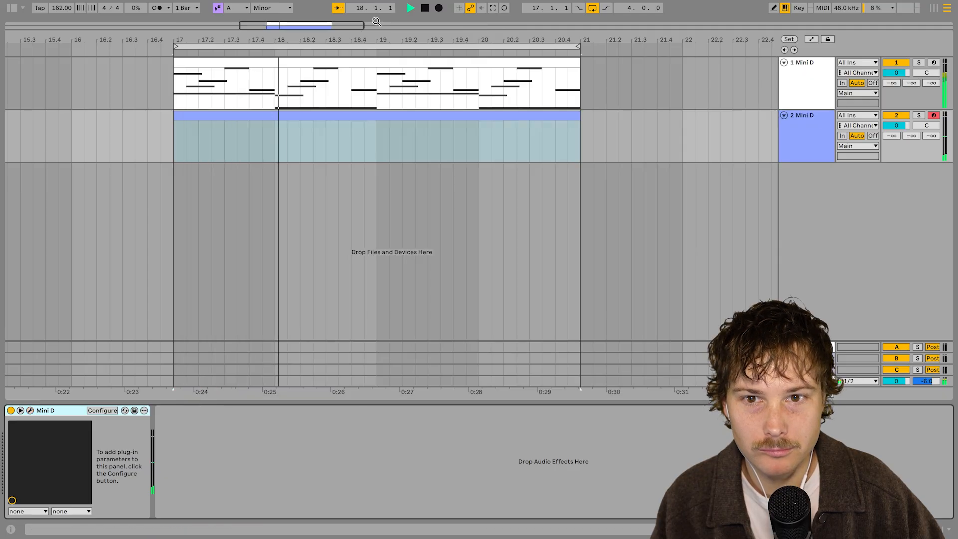
Open both clips in the editor and add a one-bar C3 note at the start and a two-beat E3 at 18.3 on the new track
double_click(454, 75)
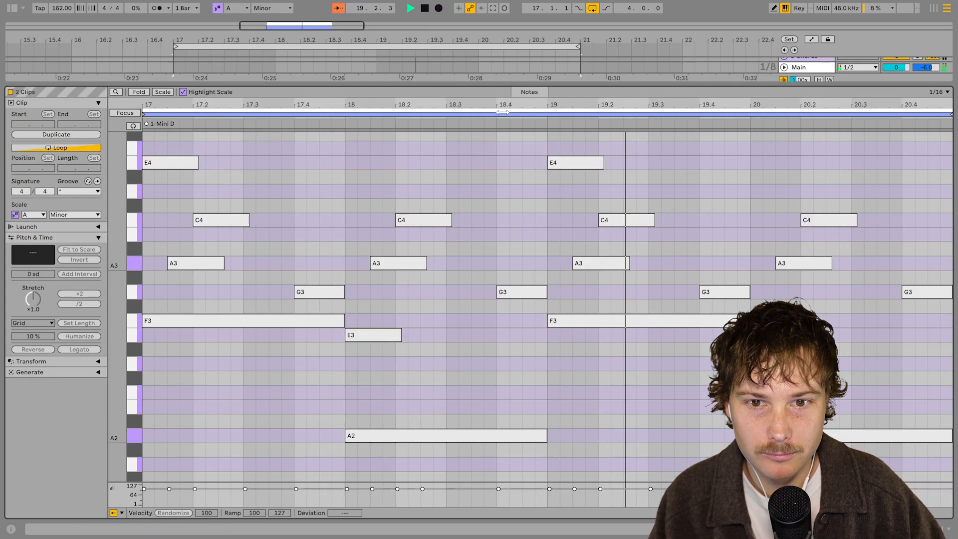
scroll(354, 315, down, 3)
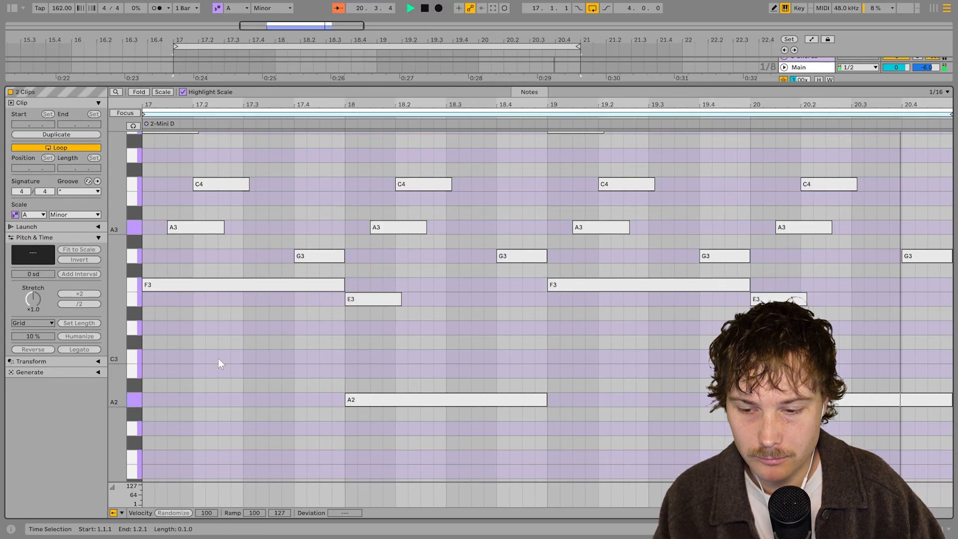
key(a)
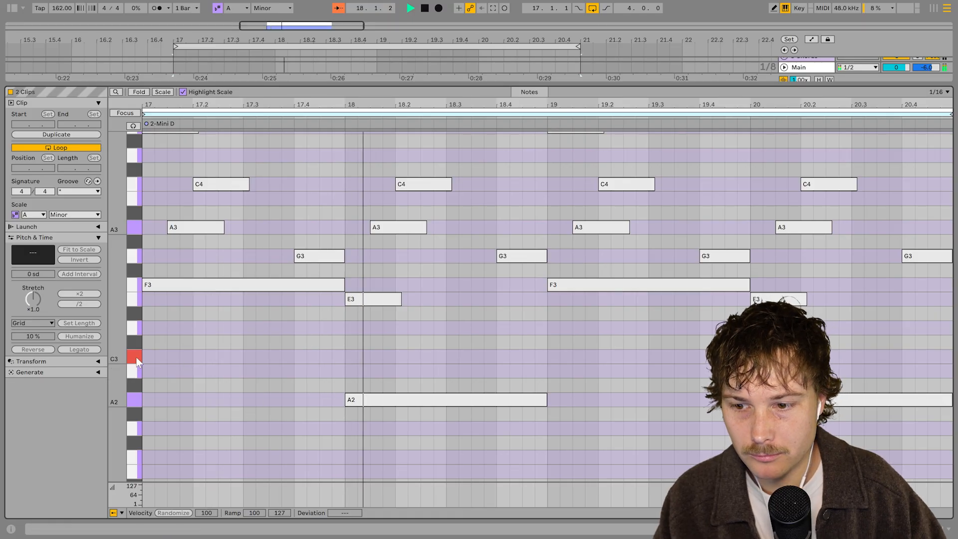
mouse_move(148, 357)
mouse_down()
mouse_move(487, 358)
mouse_move(491, 304)
mouse_up()
key(ctrl+d)
key(b)
click(555, 299)
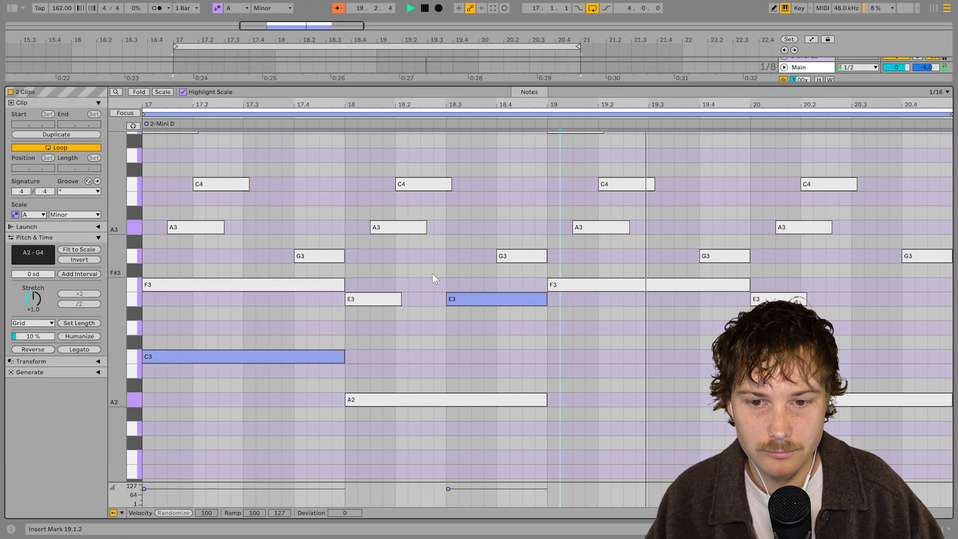
Duplicate the E3 note, shift the copy up to F3 at bar 19, and lengthen it to one bar
click(316, 355)
click(475, 299)
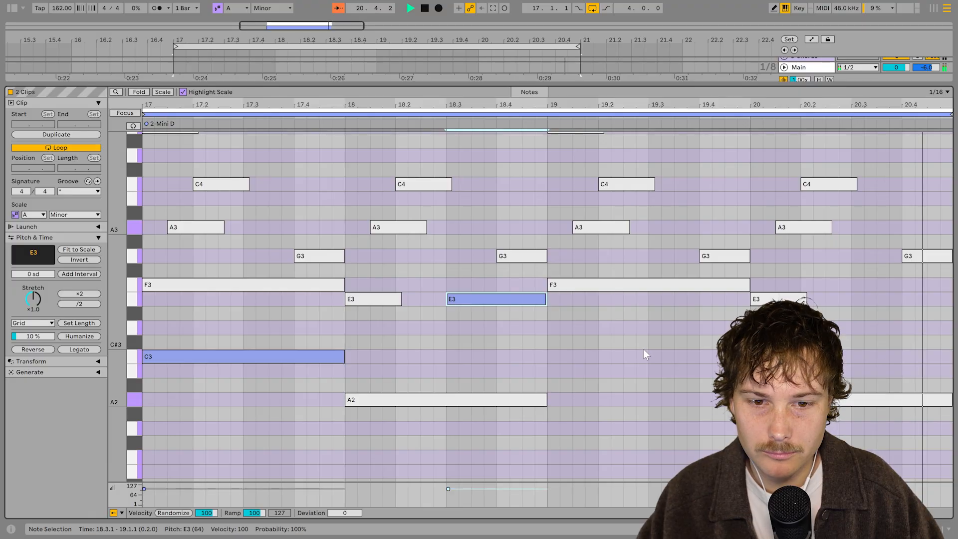
key(ctrl+d)
drag(578, 297, 575, 286)
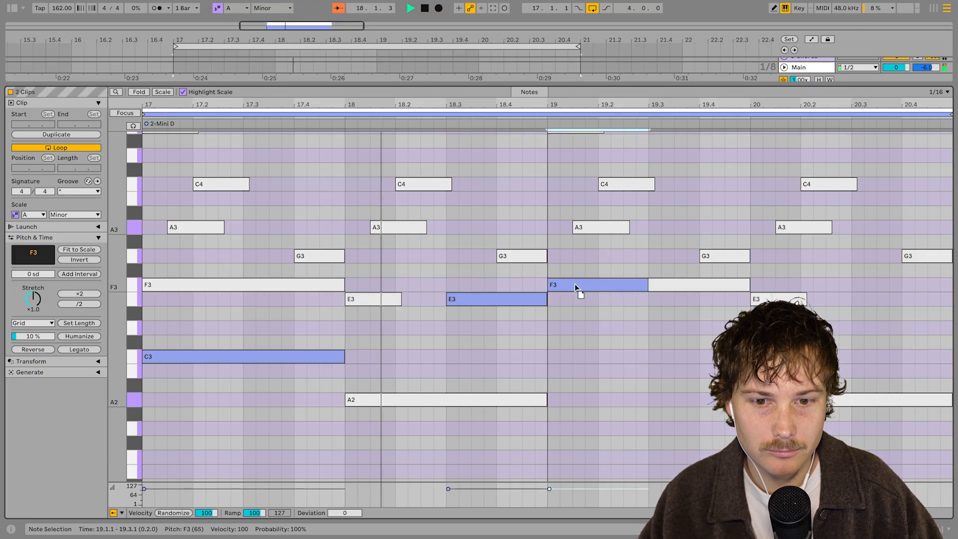
drag(647, 284, 748, 285)
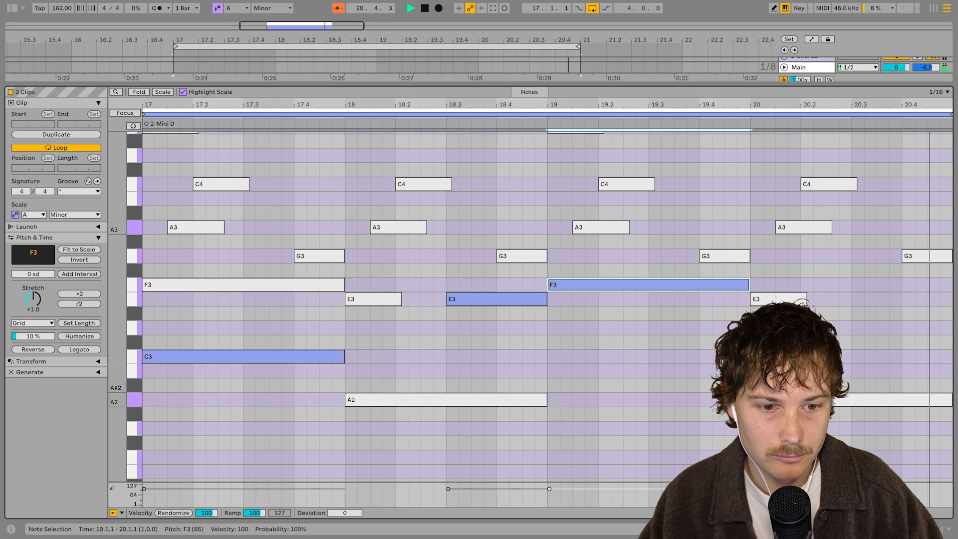
Draw a G3 note starting at 20.2 in the new track's clip
key(b)
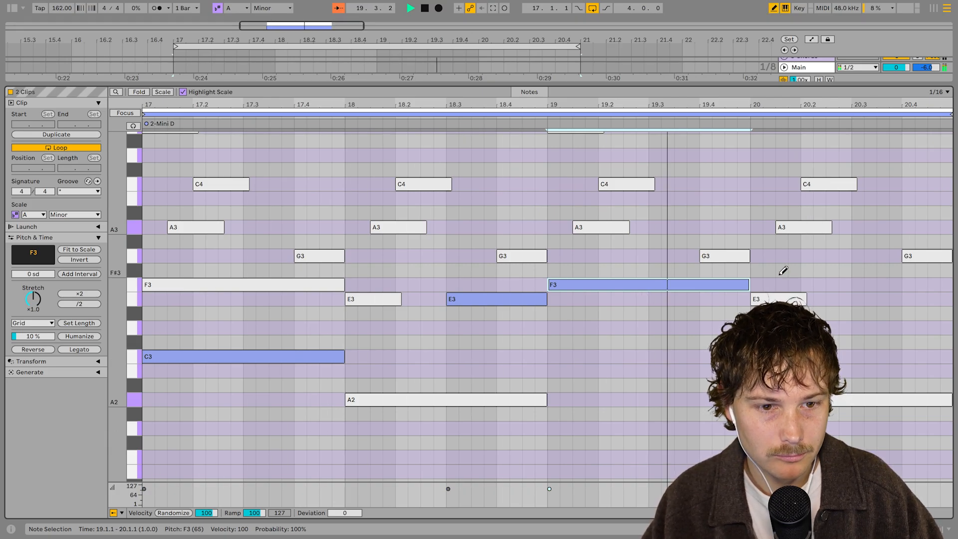
drag(809, 255, 940, 255)
Move the E3 note to start at 18.2, extend it to bar 19, and stretch G3 to the clip end
drag(457, 298, 409, 302)
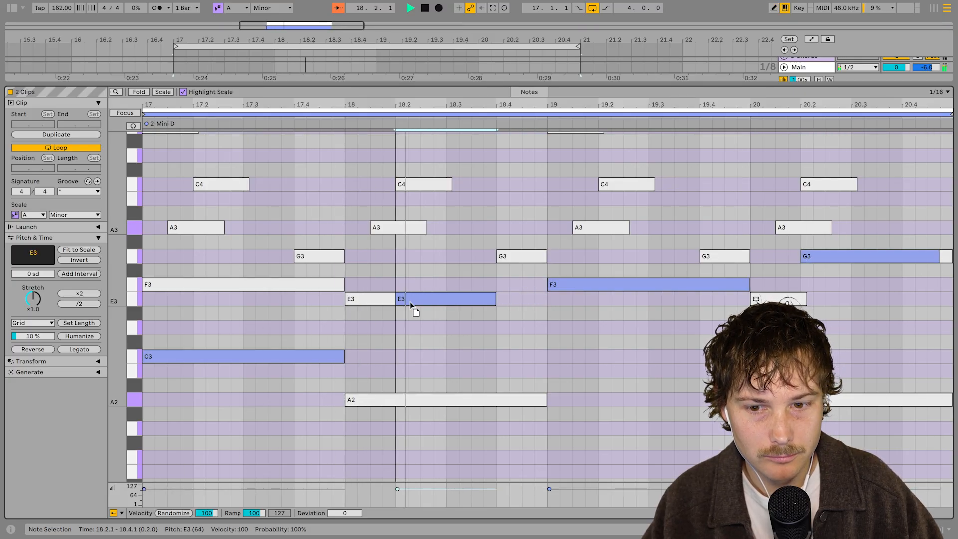
drag(501, 298, 545, 300)
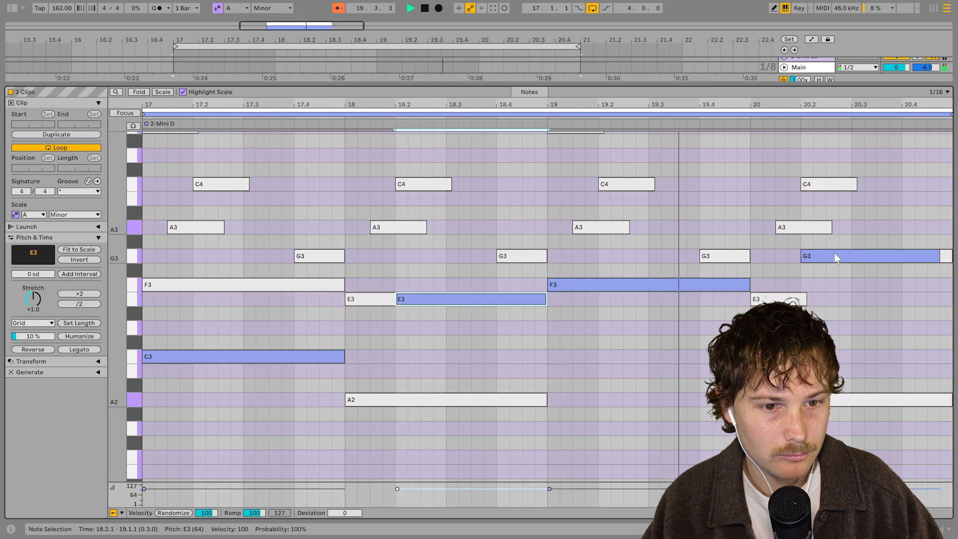
drag(933, 255, 943, 256)
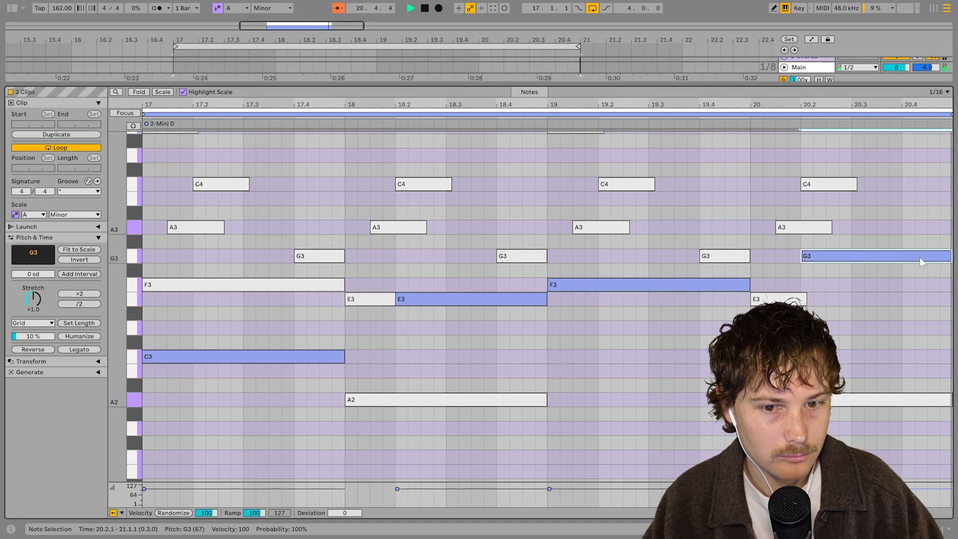
Transpose the selected G3 note down one octave
key(shift+Down)
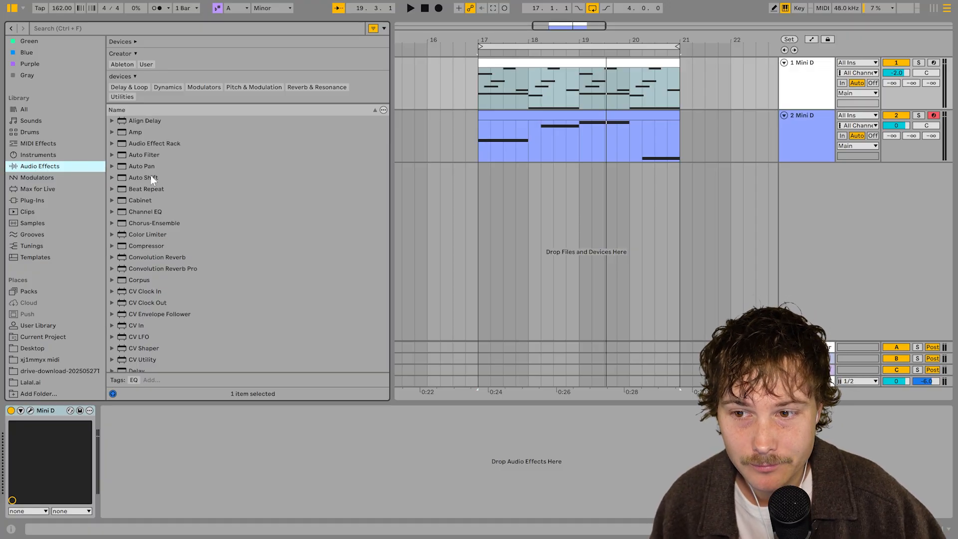
Load an Auto Filter onto the second Mini D track
click(164, 155)
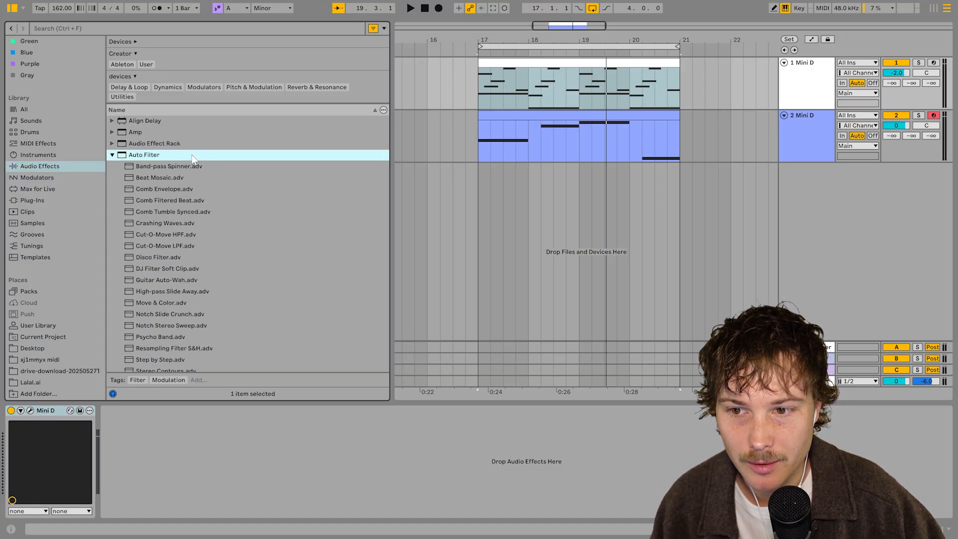
click(811, 106)
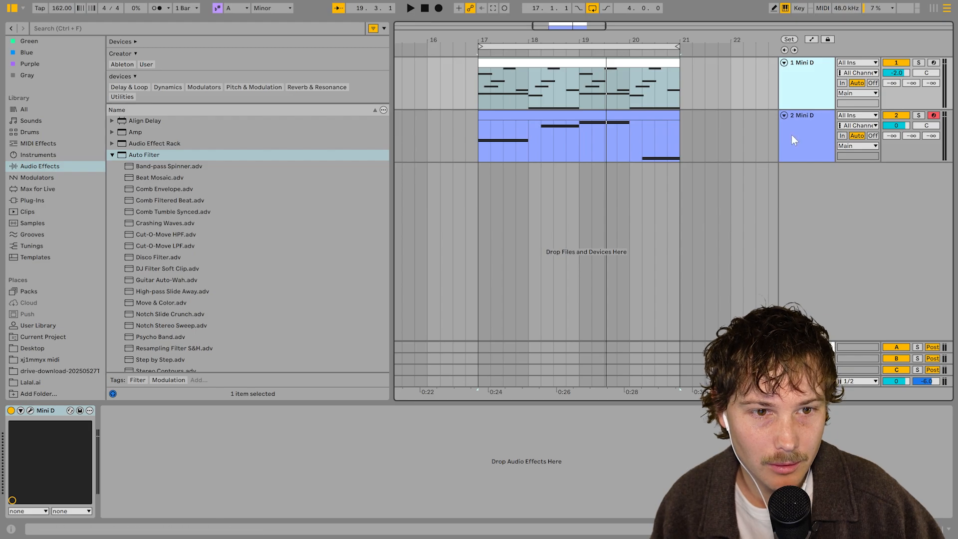
shift+click(791, 135)
click(816, 103)
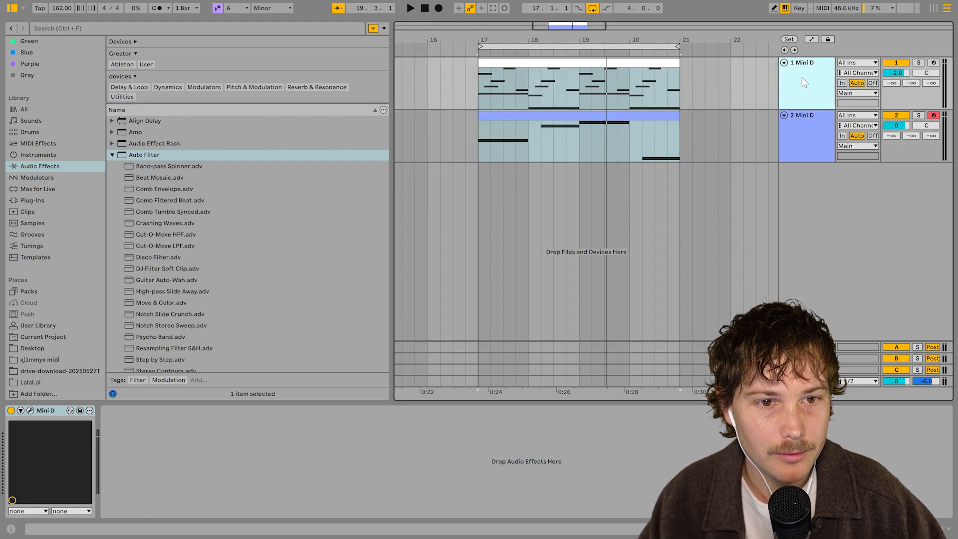
double_click(179, 154)
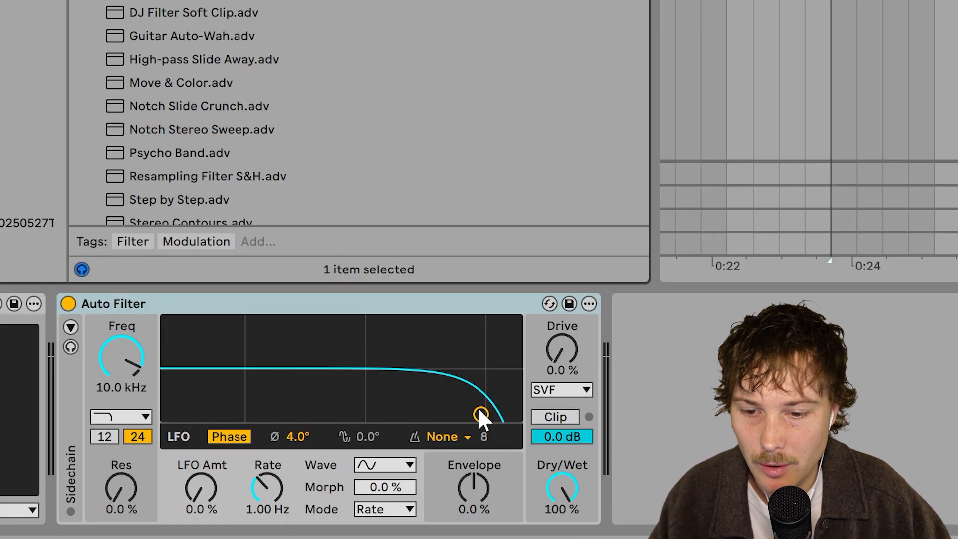
Shape the Auto Filter curve to about 1.07 kHz cutoff with 63% resonance and start playback
drag(480, 413, 358, 364)
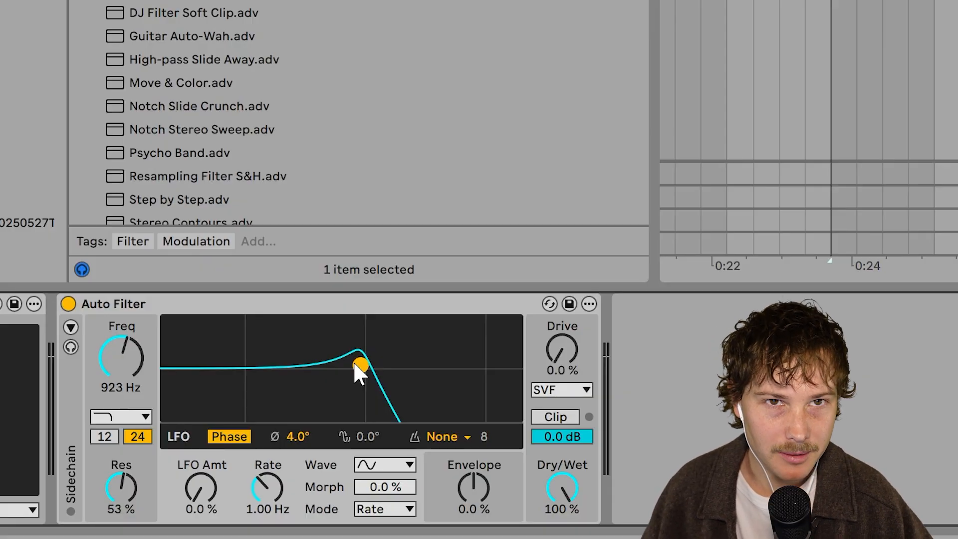
drag(354, 364, 362, 355)
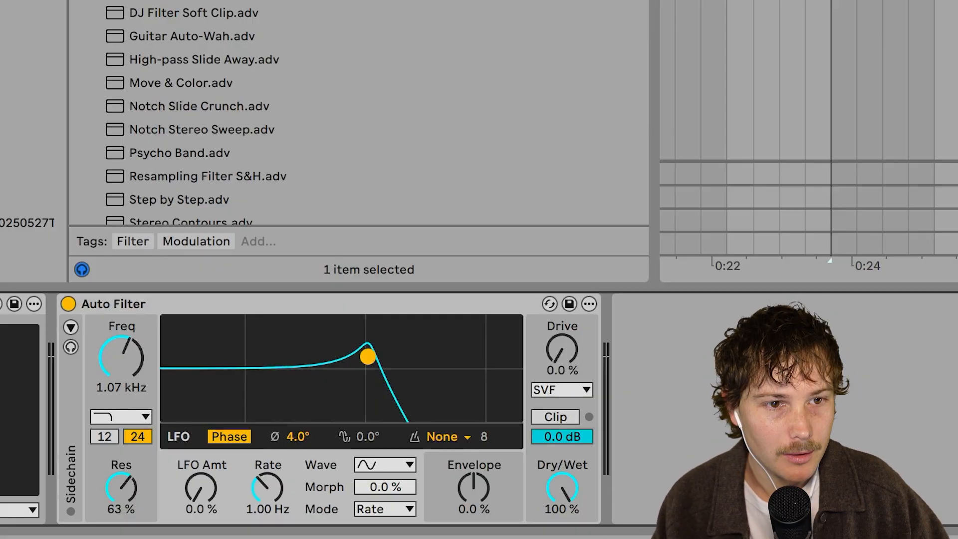
key(space)
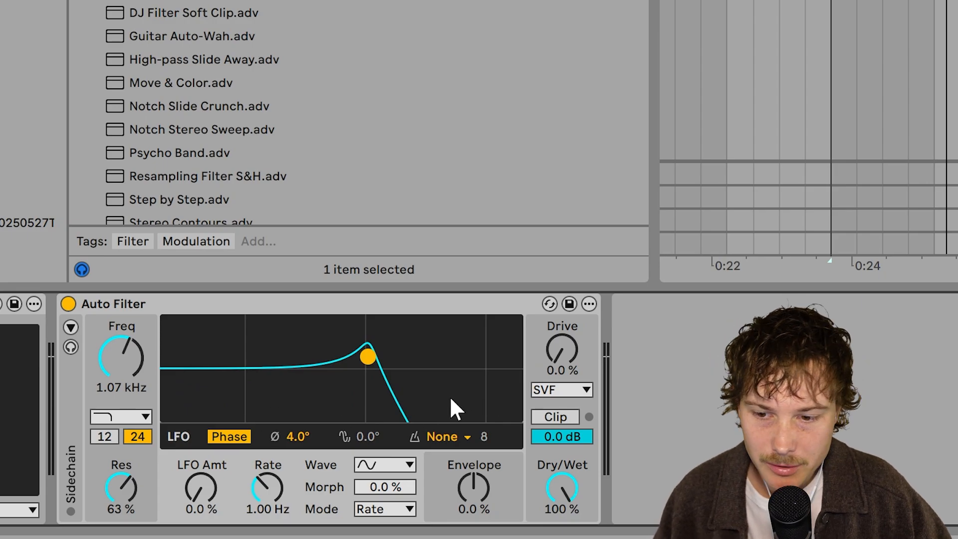
Lower the cutoff to about 741 Hz with 75% resonance and set the Envelope amount to 39%
drag(358, 351, 343, 345)
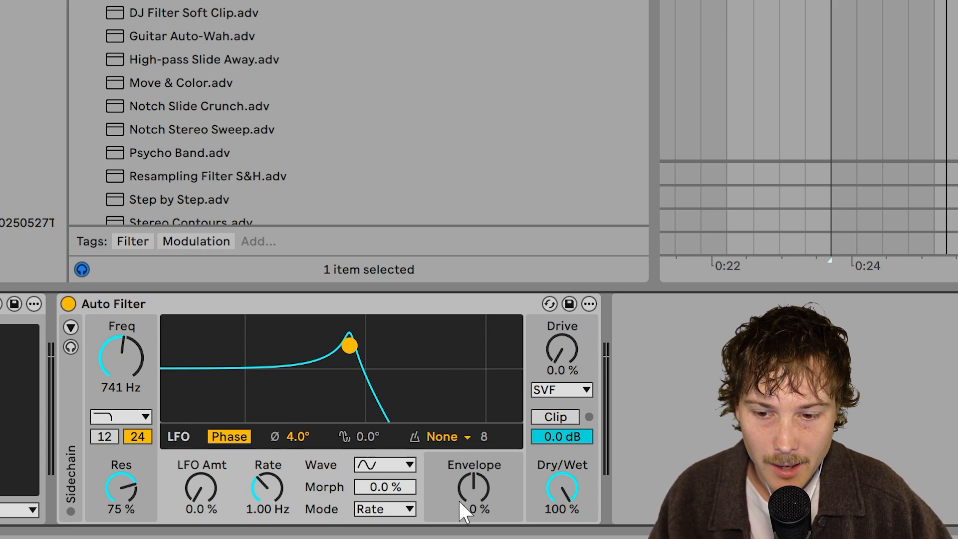
mouse_move(464, 511)
mouse_down()
mouse_move(464, 538)
mouse_move(463, 464)
mouse_move(474, 503)
mouse_up()
key(space)
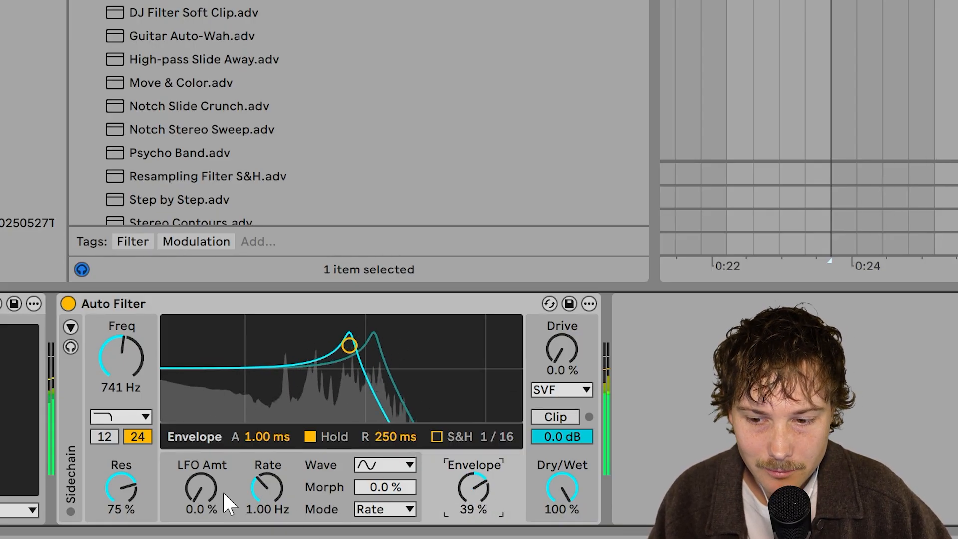
Set the LFO rate to 0.56 Hz and the LFO amount to 42%
mouse_move(267, 488)
mouse_down()
mouse_move(268, 514)
mouse_move(267, 459)
mouse_move(267, 496)
mouse_up()
mouse_move(210, 476)
mouse_down()
mouse_move(218, 506)
mouse_move(218, 490)
mouse_up()
click(384, 465)
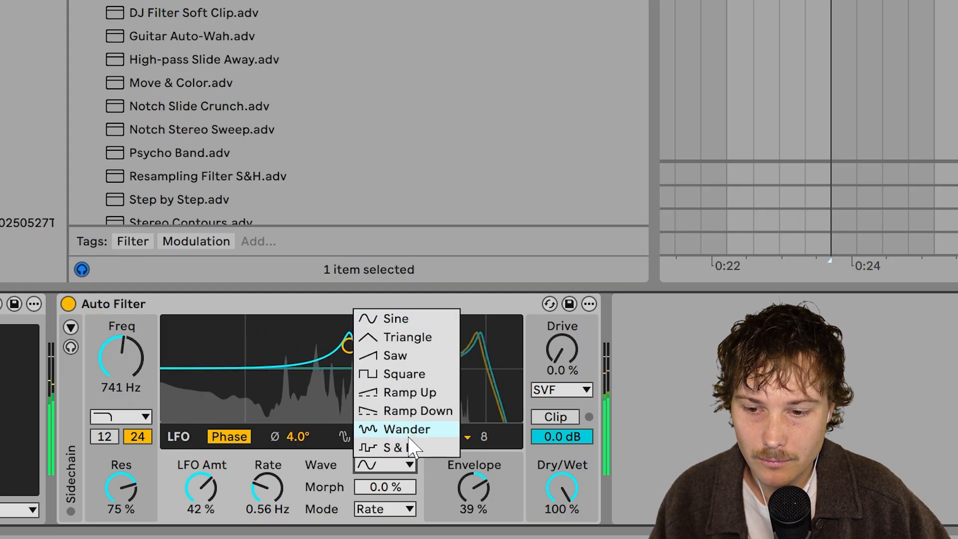
click(442, 535)
key(space)
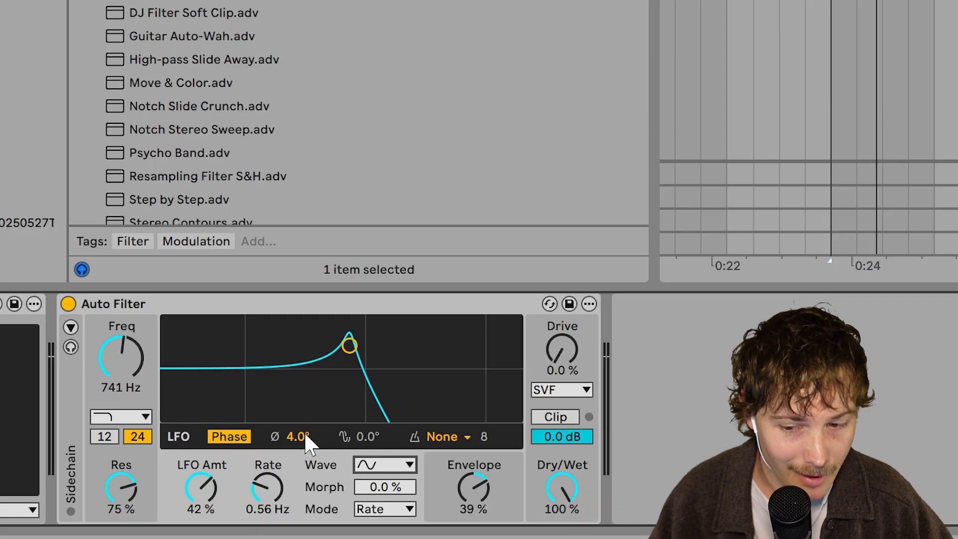
Cycle the filter circuit through DFM and MS2, ending on PRD
click(483, 493)
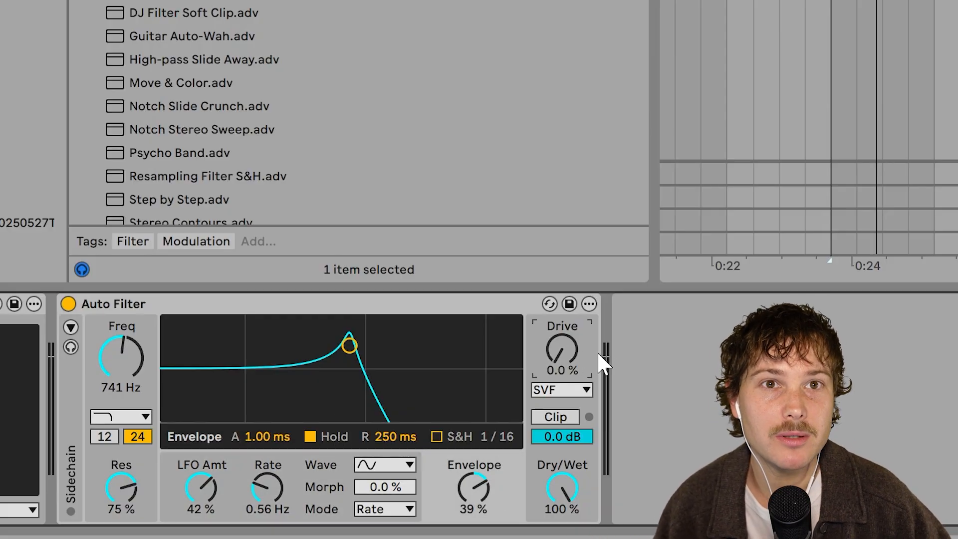
click(587, 390)
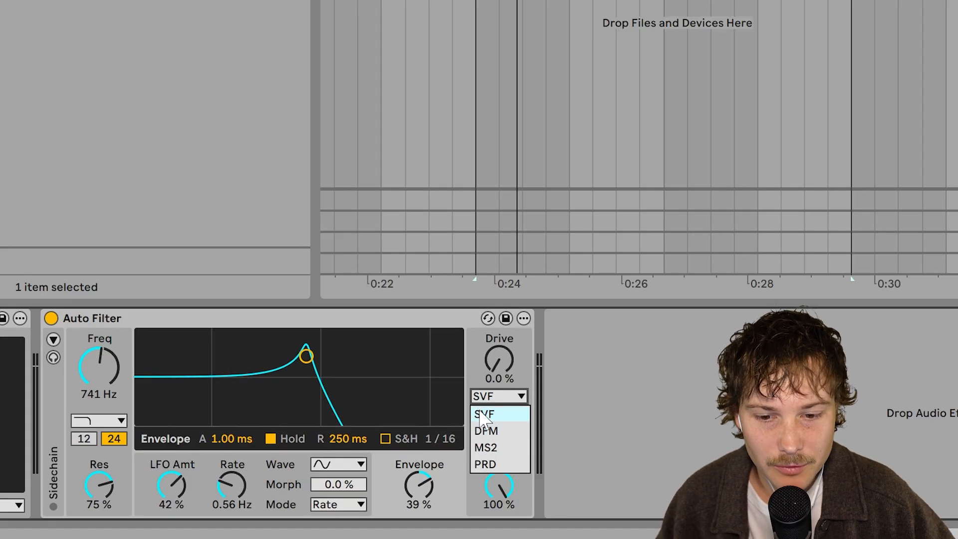
click(574, 427)
click(510, 402)
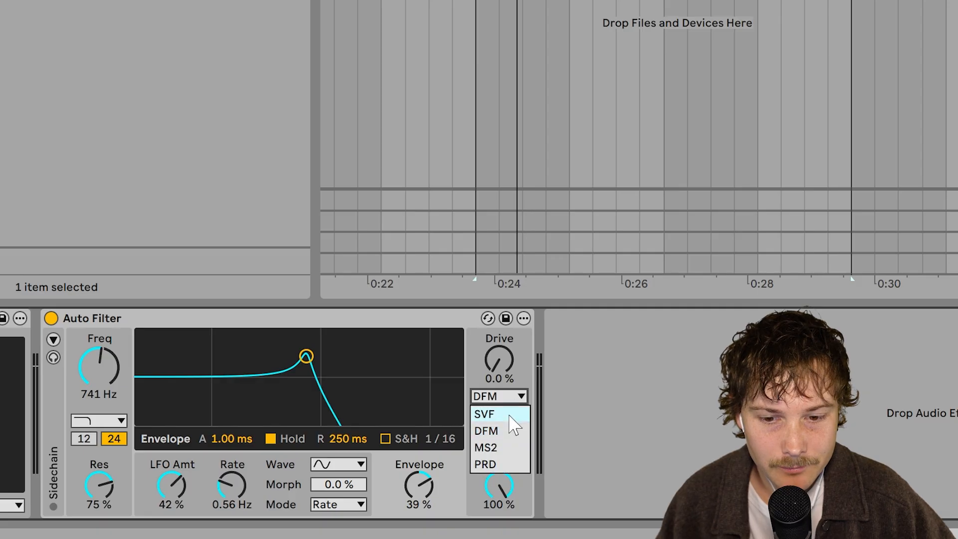
click(517, 447)
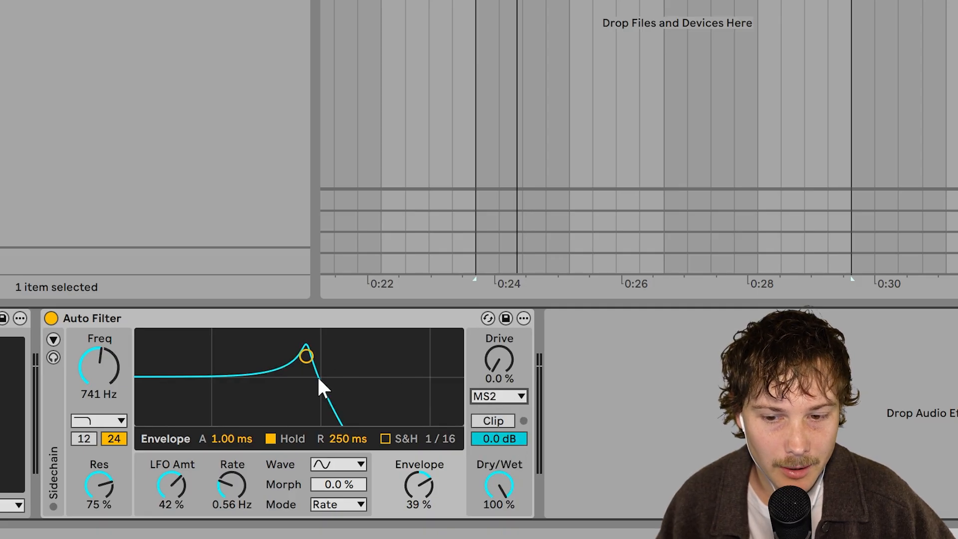
click(521, 397)
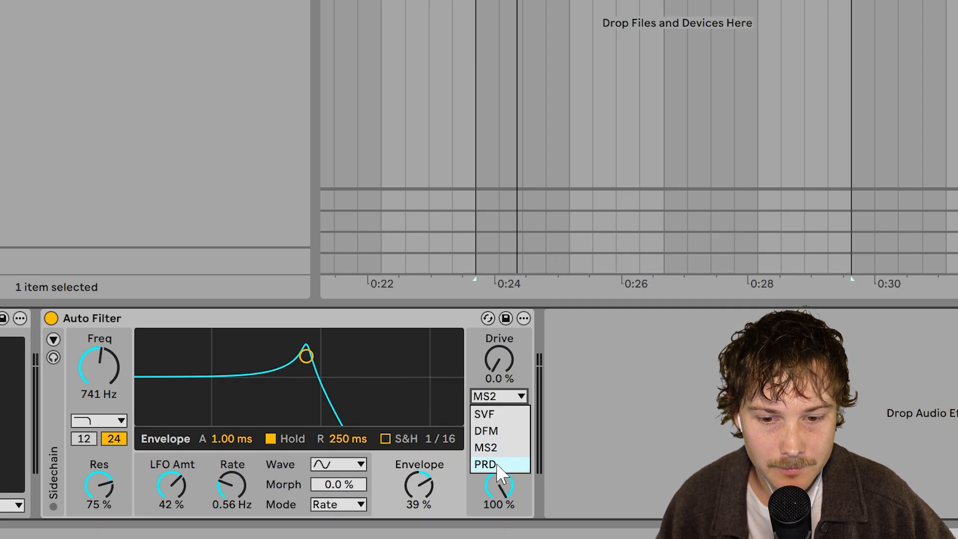
click(486, 464)
click(512, 399)
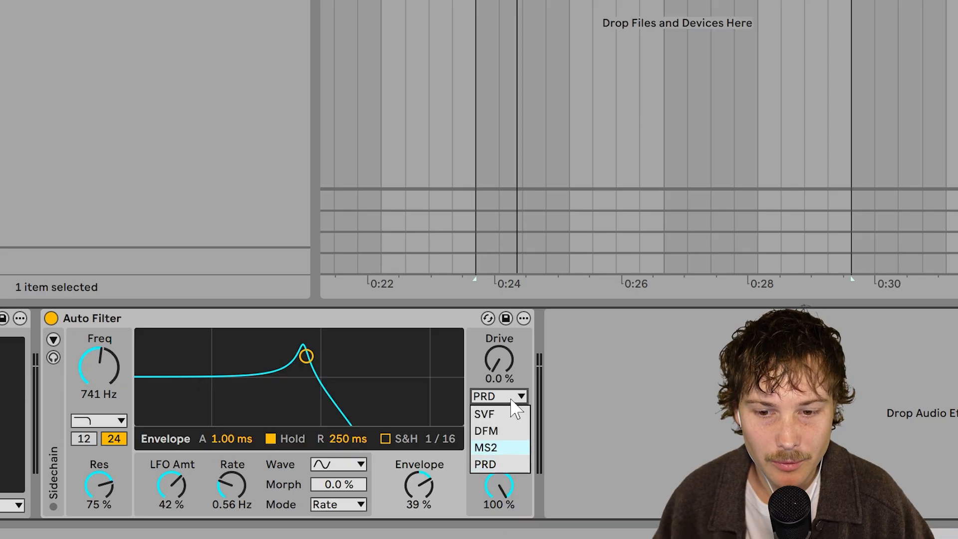
click(511, 398)
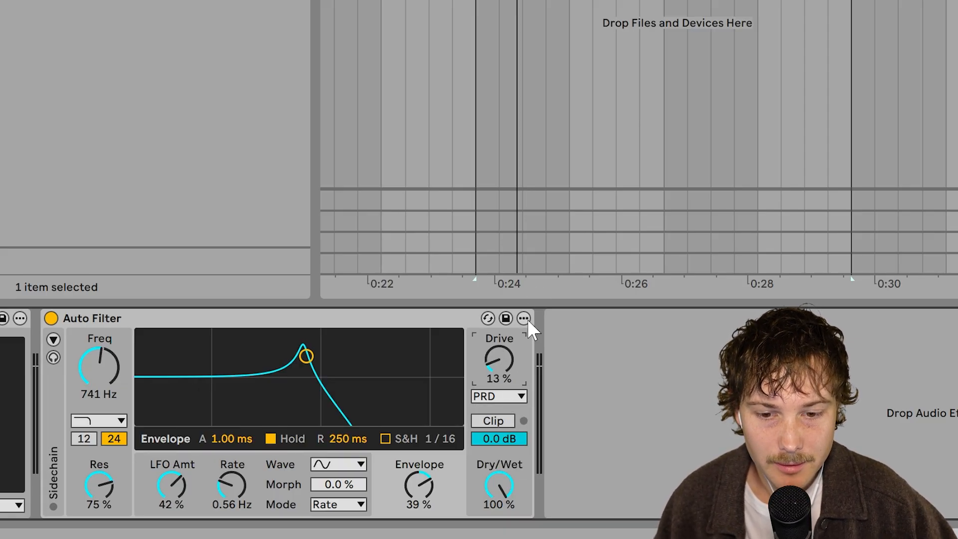
Set the Drive to 2.4% and reset the Envelope and LFO amounts to zero
drag(504, 355, 503, 369)
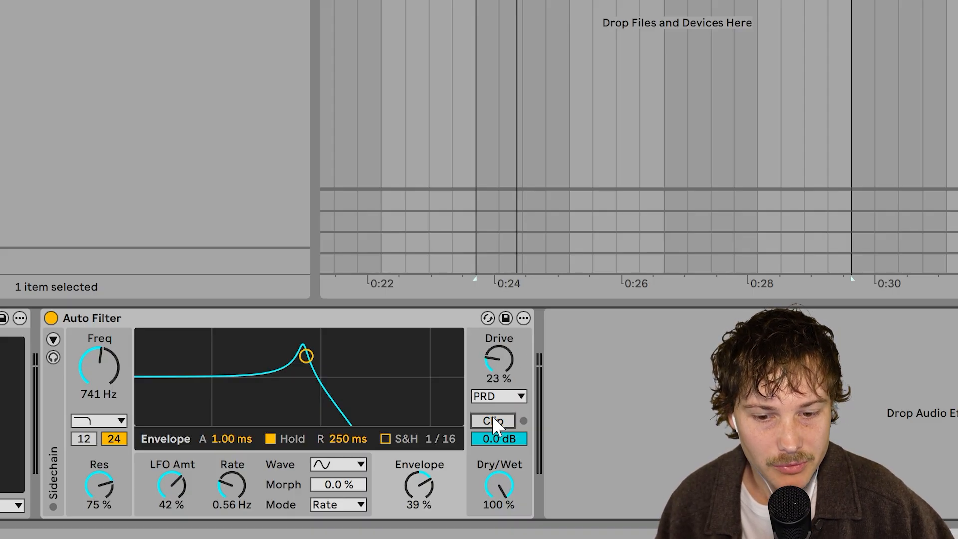
key(space)
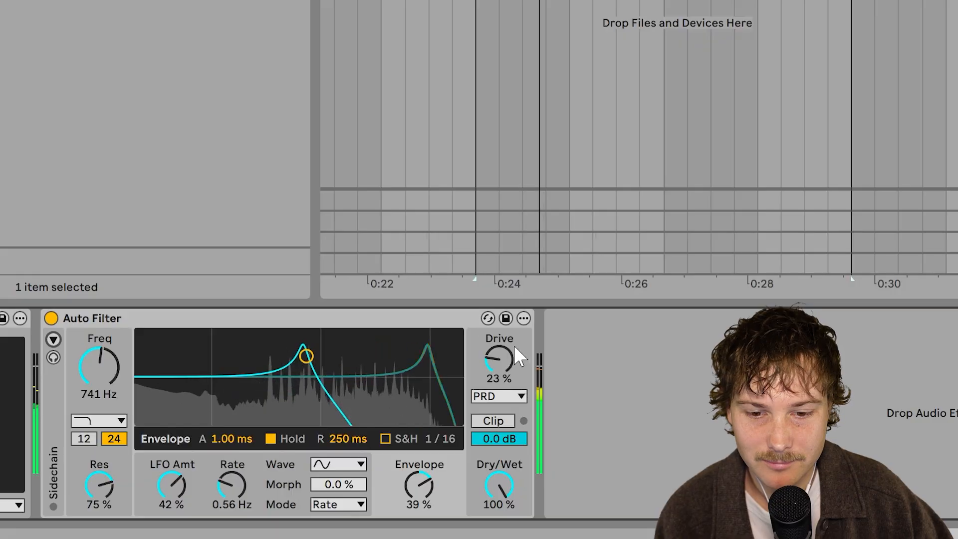
drag(503, 360, 502, 372)
double_click(422, 483)
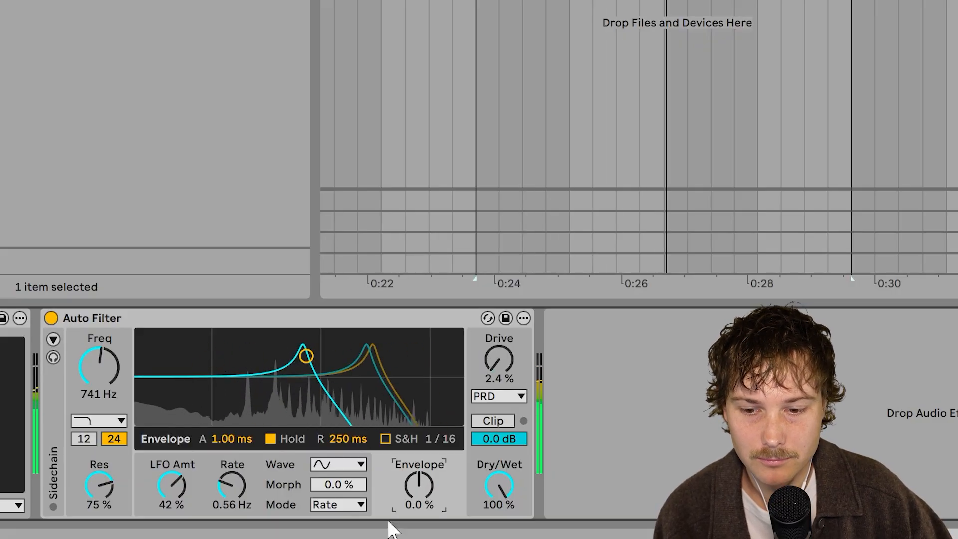
double_click(182, 490)
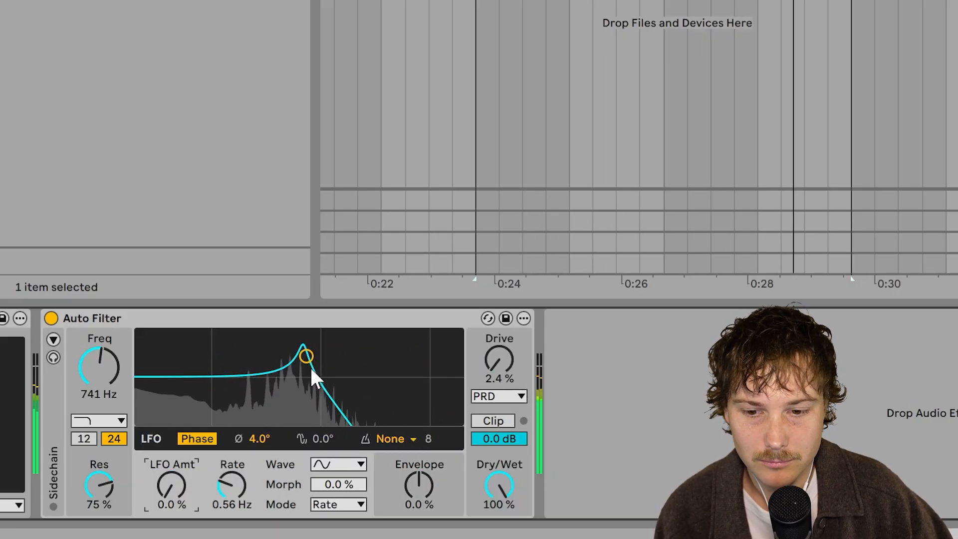
Nudge the filter cutoff to about 778 Hz with 71% resonance
mouse_move(306, 356)
mouse_down()
mouse_move(310, 346)
mouse_move(309, 360)
mouse_up()
mouse_move(499, 491)
mouse_down()
mouse_move(499, 534)
mouse_move(499, 486)
mouse_up()
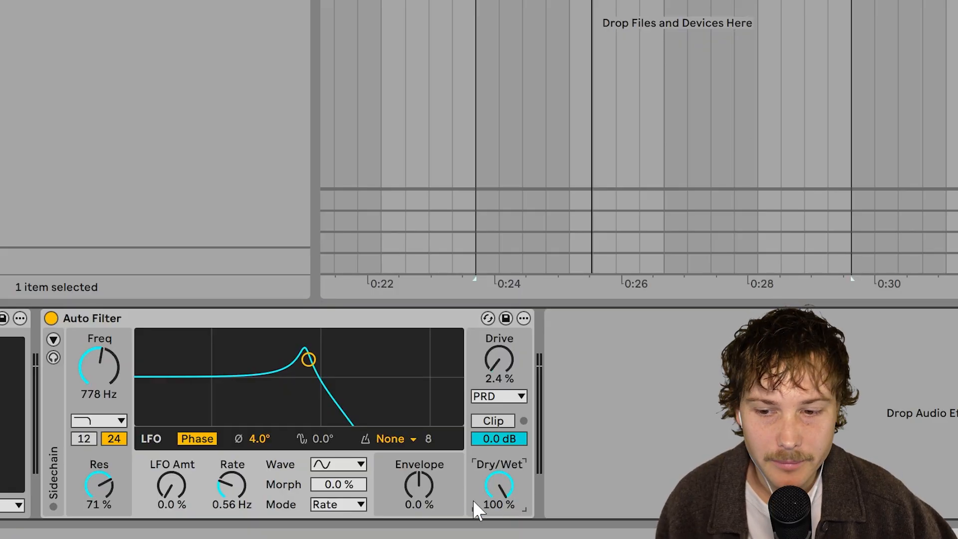
Try grouping the Auto Filter into a rack with a duplicated, bypassed chain at -4 dB, then undo it all
click(402, 319)
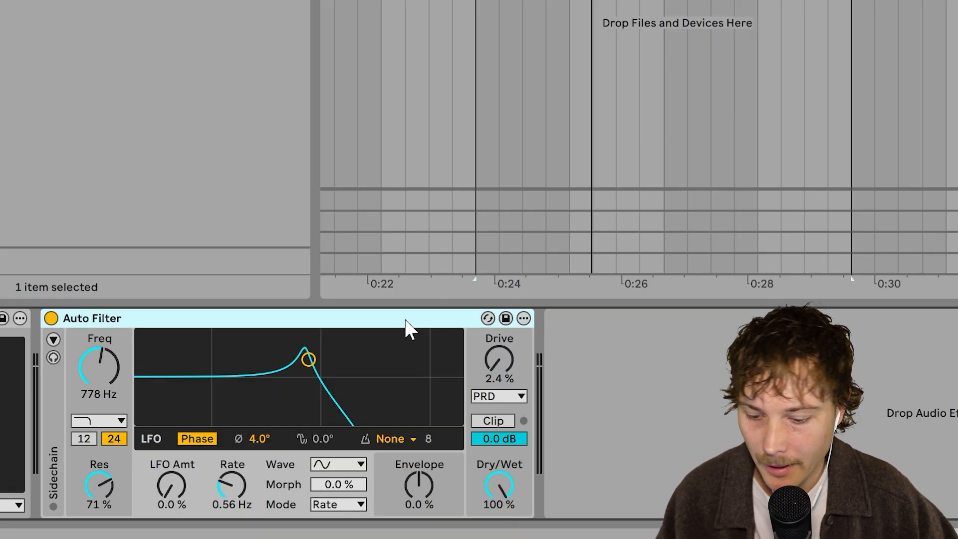
key(ctrl+g)
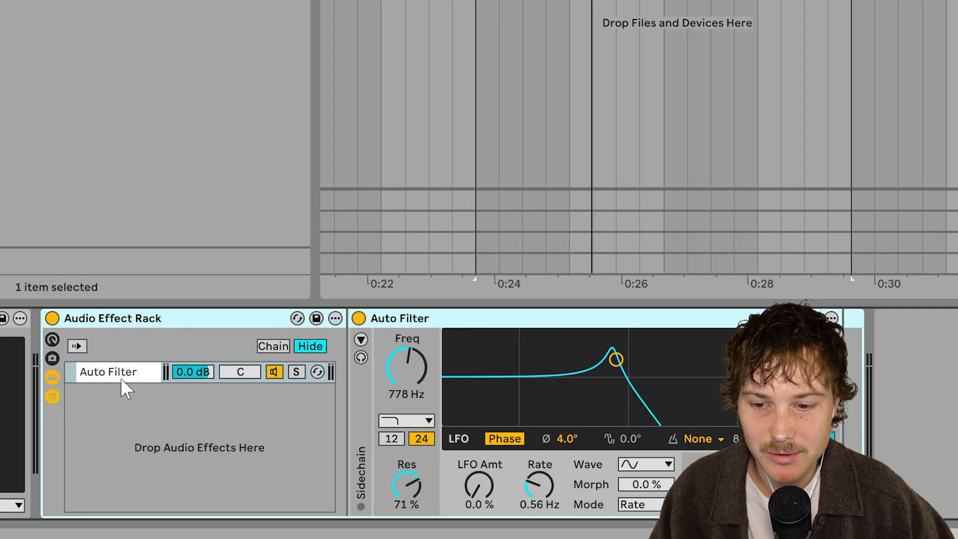
click(121, 378)
key(ctrl+d)
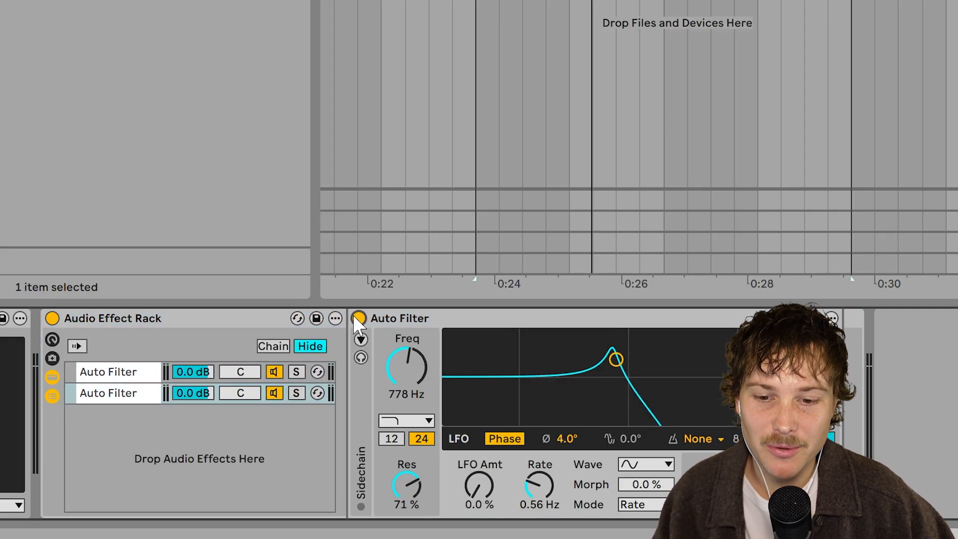
click(356, 317)
drag(178, 375, 179, 394)
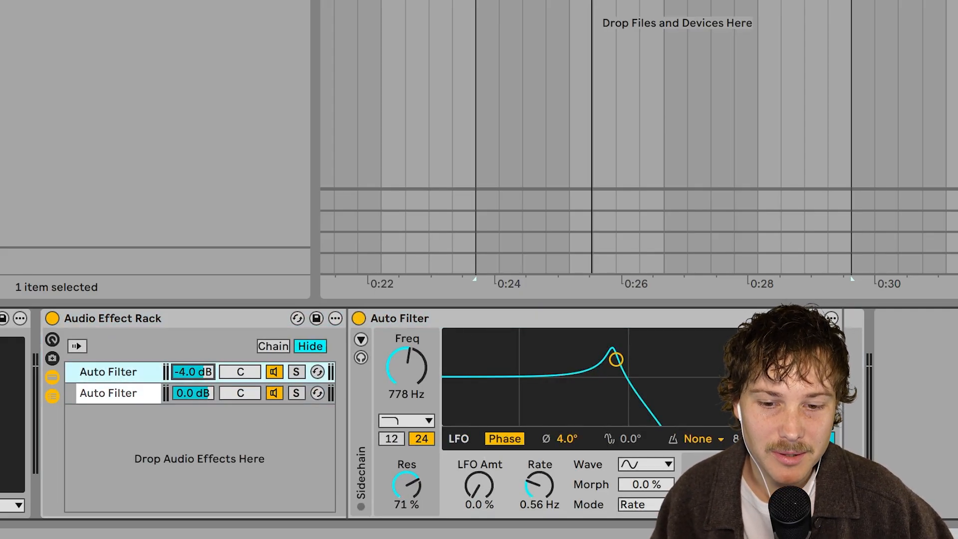
click(126, 394)
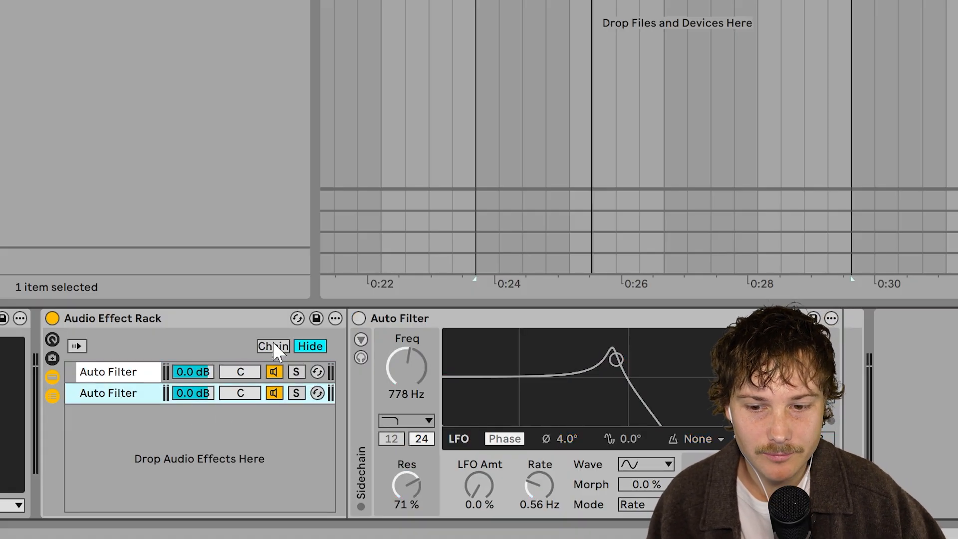
key(ctrl+z)
key(ctrl+z)
key(ctrl+z)
key(ctrl+z)
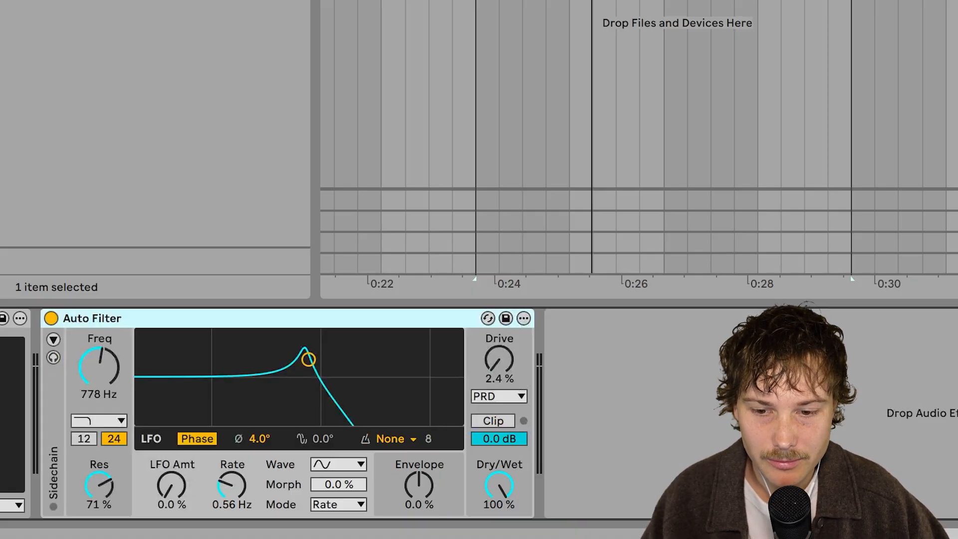
Set the Auto Filter's Dry/Wet to 90%
drag(494, 481, 574, 372)
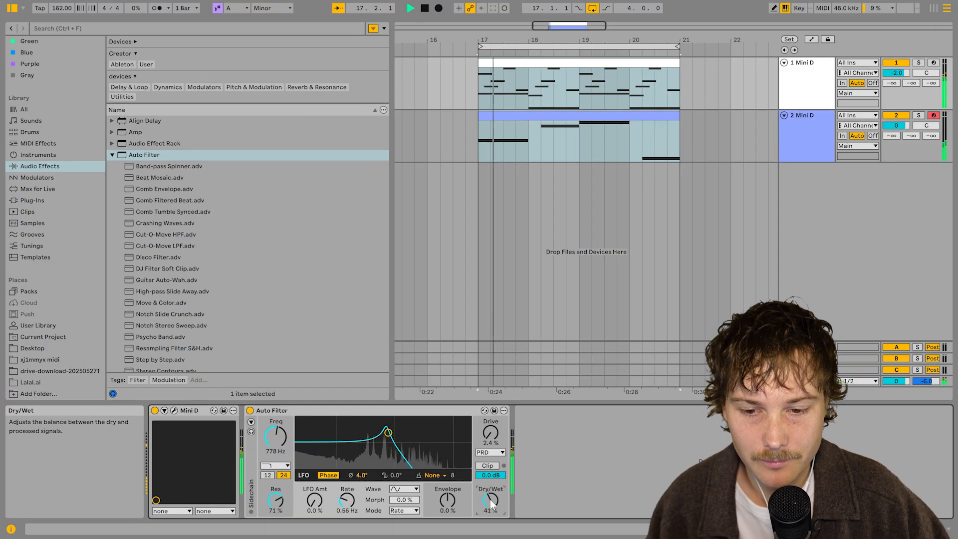
drag(498, 484, 490, 504)
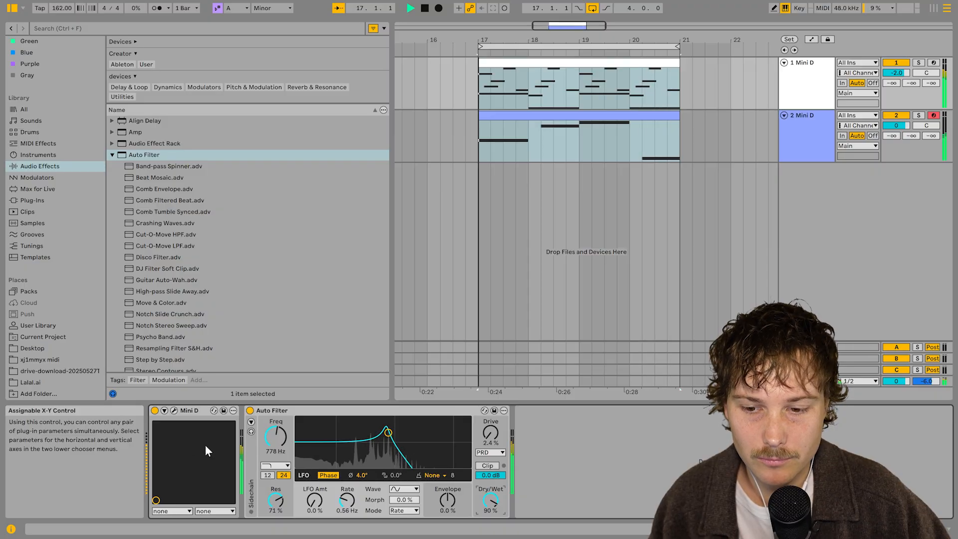
Switch the filter type to Comb, then to Notch + LP
click(275, 465)
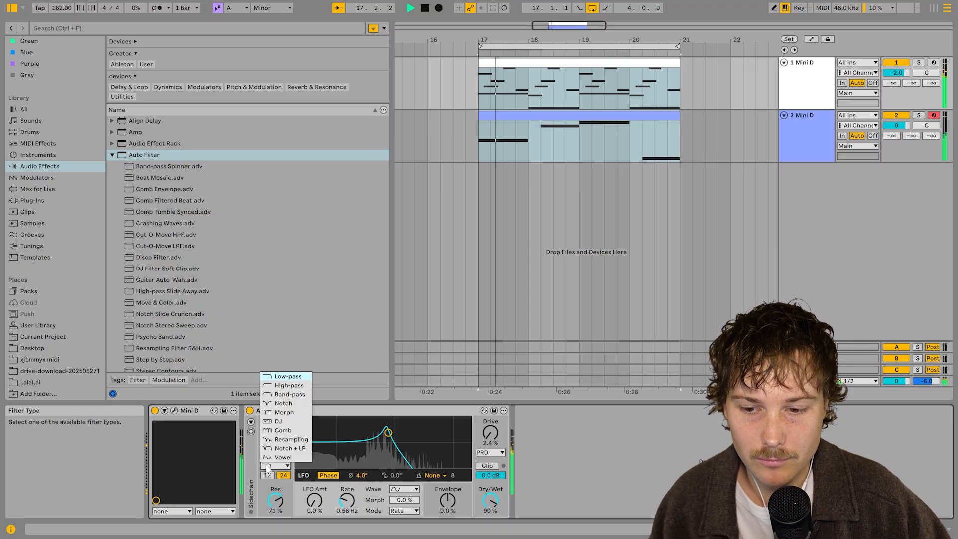
click(294, 432)
click(284, 464)
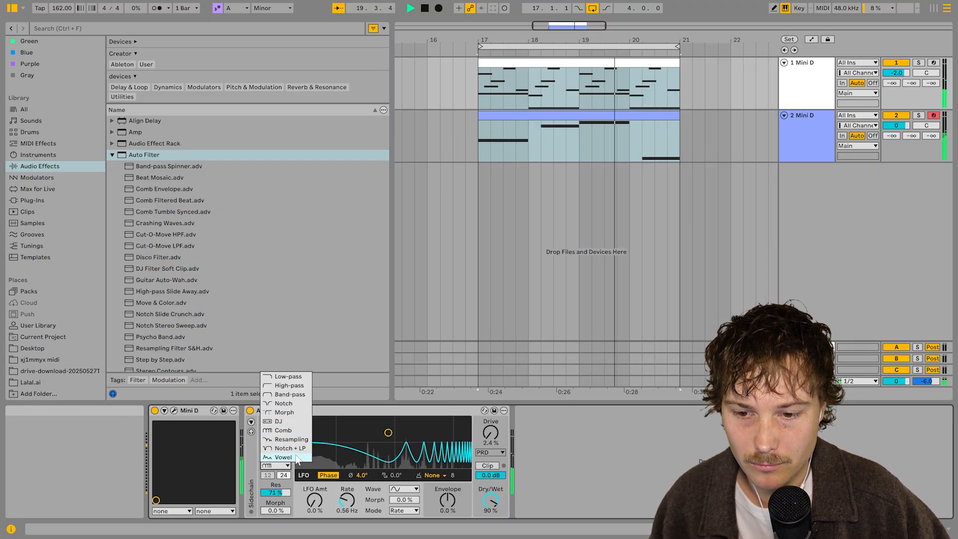
click(287, 448)
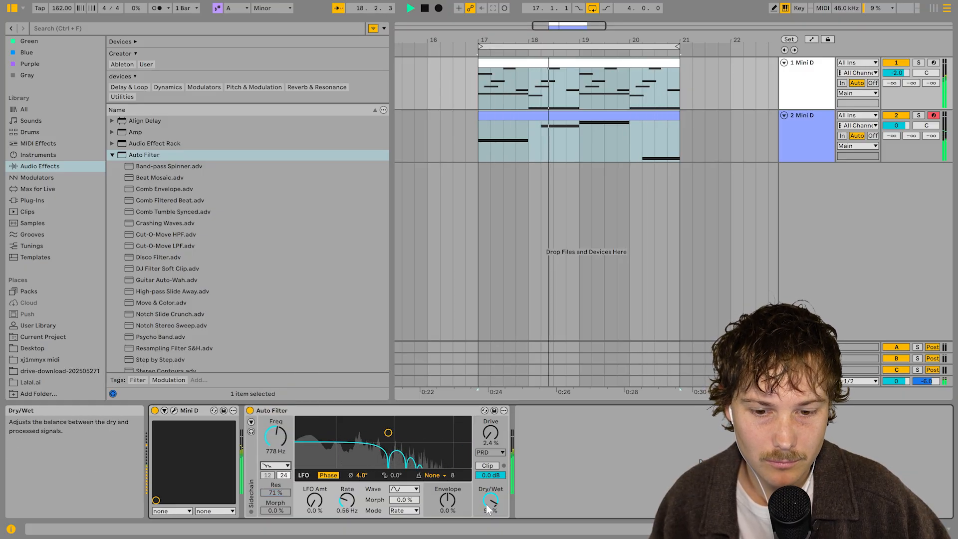
Raise the Auto Filter's drive to about 7.9% and switch the filter type to Low-pass
drag(487, 509, 487, 496)
drag(490, 433, 490, 427)
drag(488, 504, 488, 529)
click(275, 465)
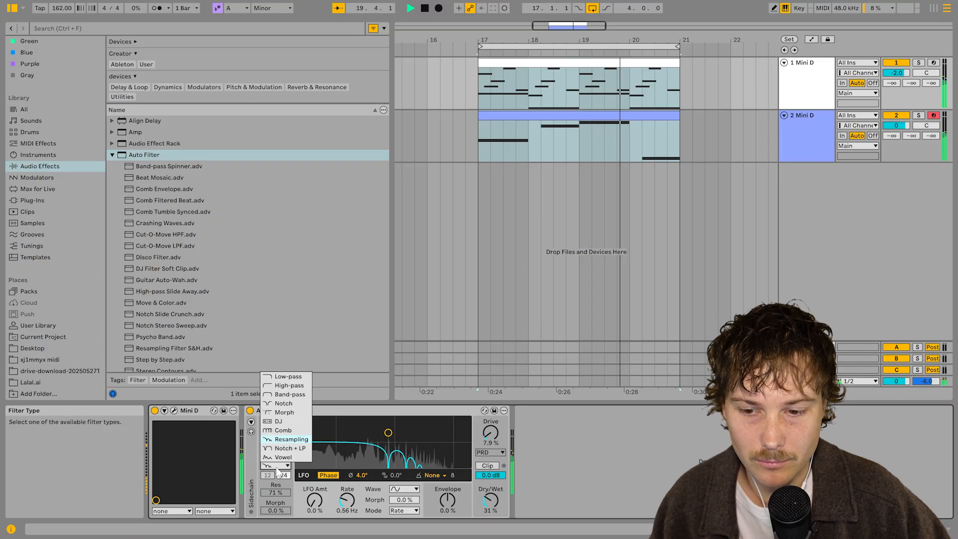
click(288, 377)
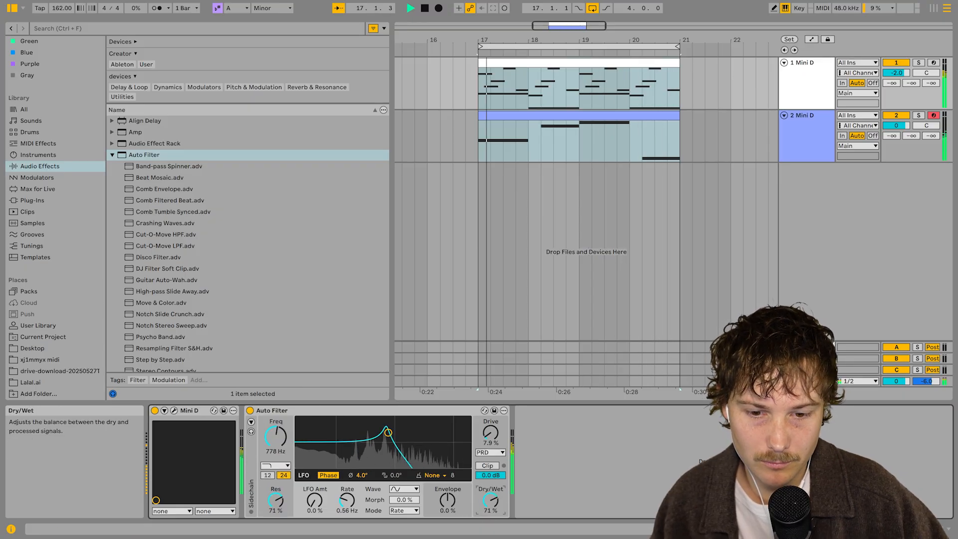
Switch the filter circuit to SVF and adjust drive, Dry/Wet to about 52% and output gain
drag(490, 433, 490, 428)
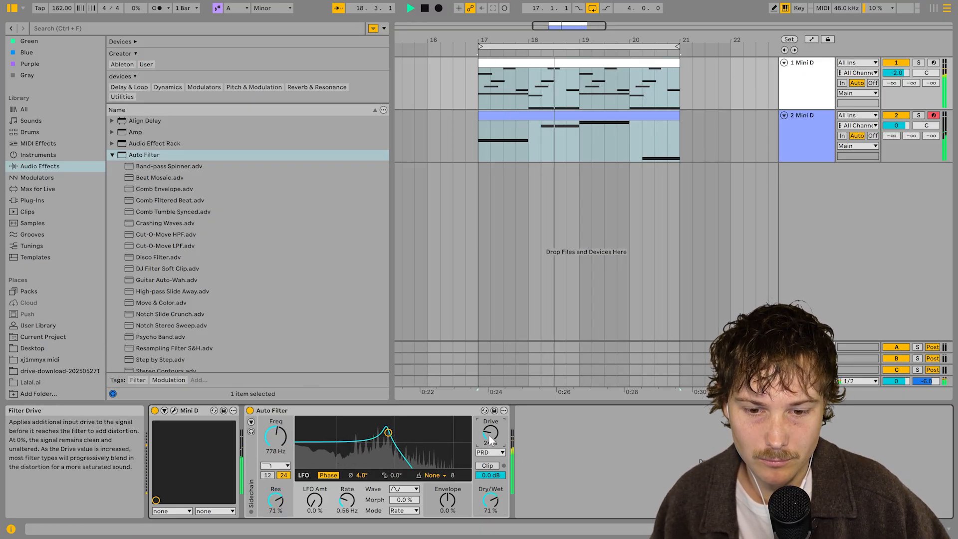
click(490, 452)
click(490, 461)
drag(490, 499, 490, 511)
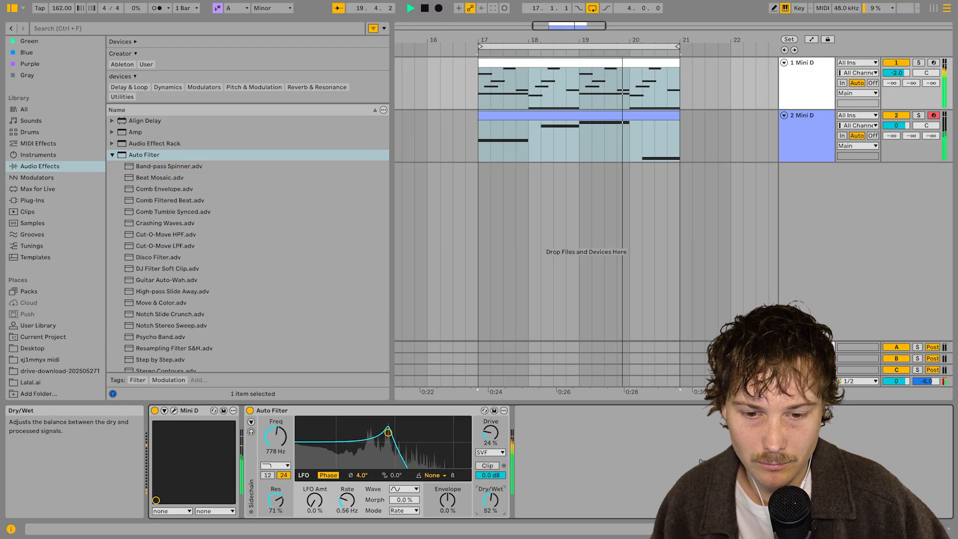
drag(490, 433, 497, 442)
drag(501, 477, 501, 480)
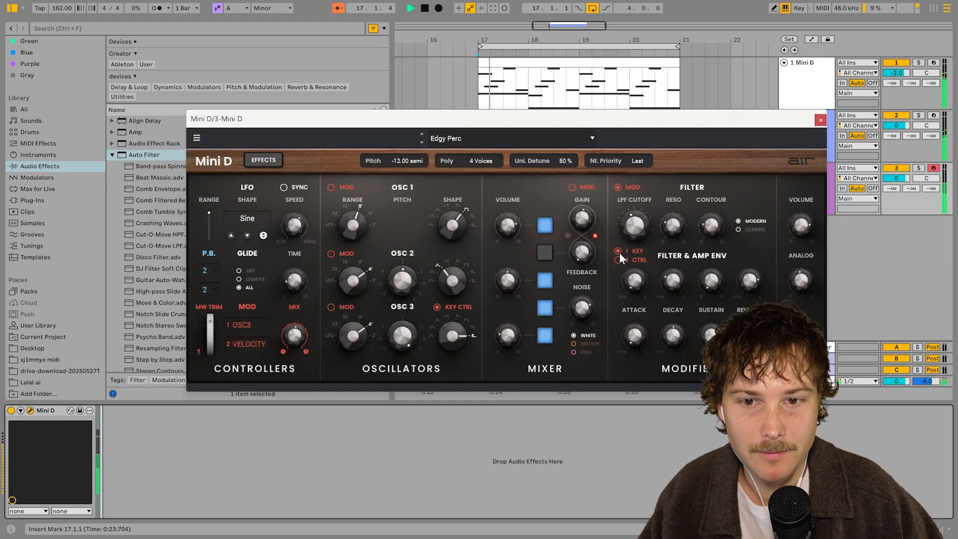
Close the synth window and insert an empty MIDI clip from bar 17 to 21 on the third Mini D track
click(820, 120)
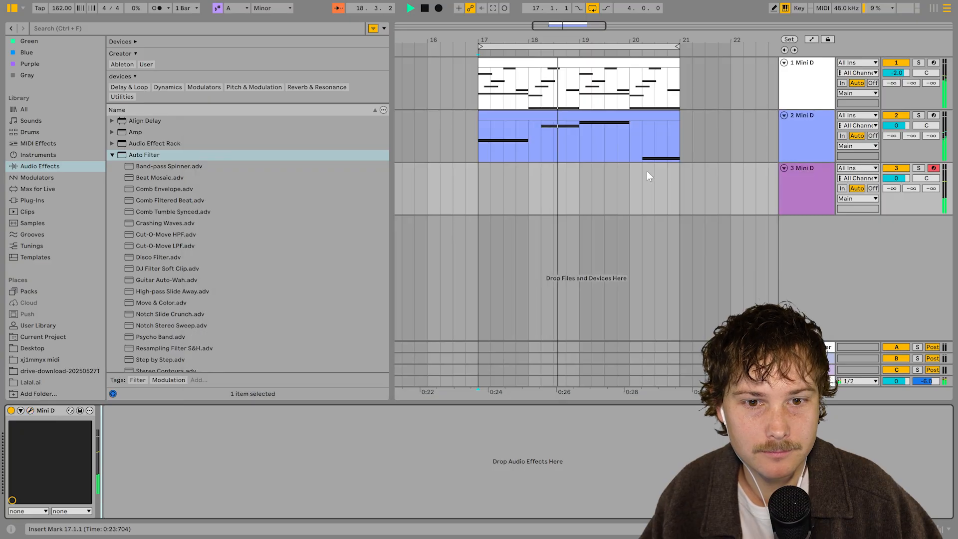
drag(483, 201, 669, 197)
right_click(668, 197)
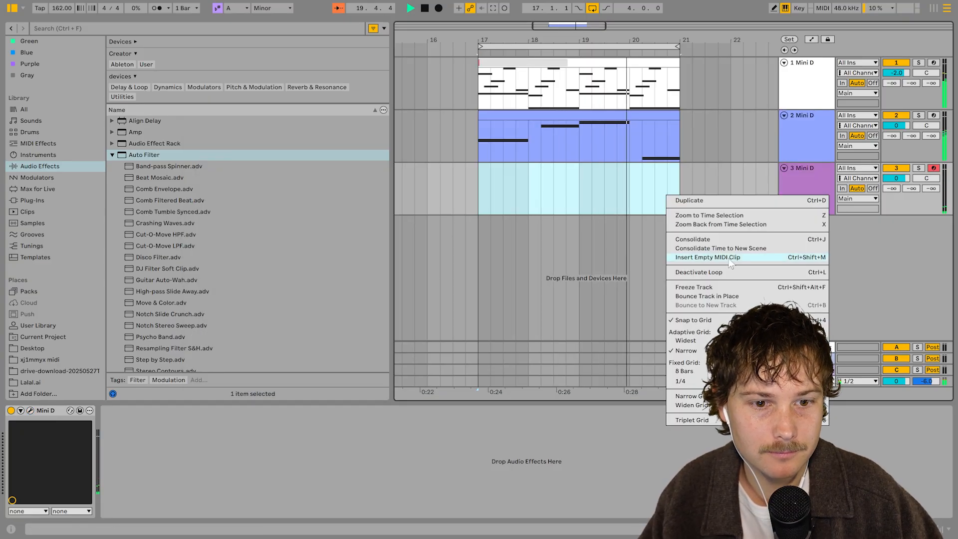
click(703, 257)
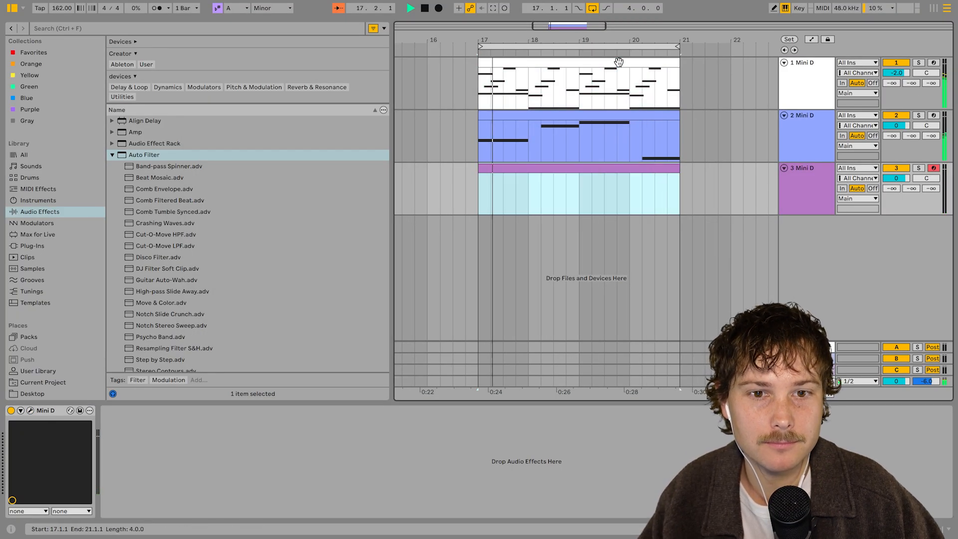
Open the melody and new clips together in the note editor and draw C3, B2 and A2 notes in the new clip
key(shift+Tab)
key(shift+Tab)
ctrl+click(600, 61)
key(shift+Tab)
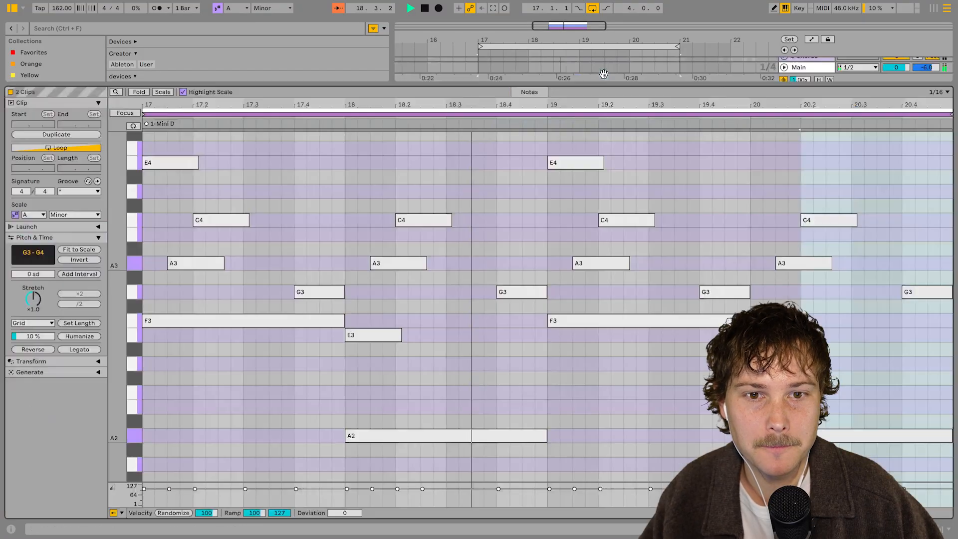
click(593, 115)
scroll(662, 277, down, 5)
scroll(662, 277, up, 3)
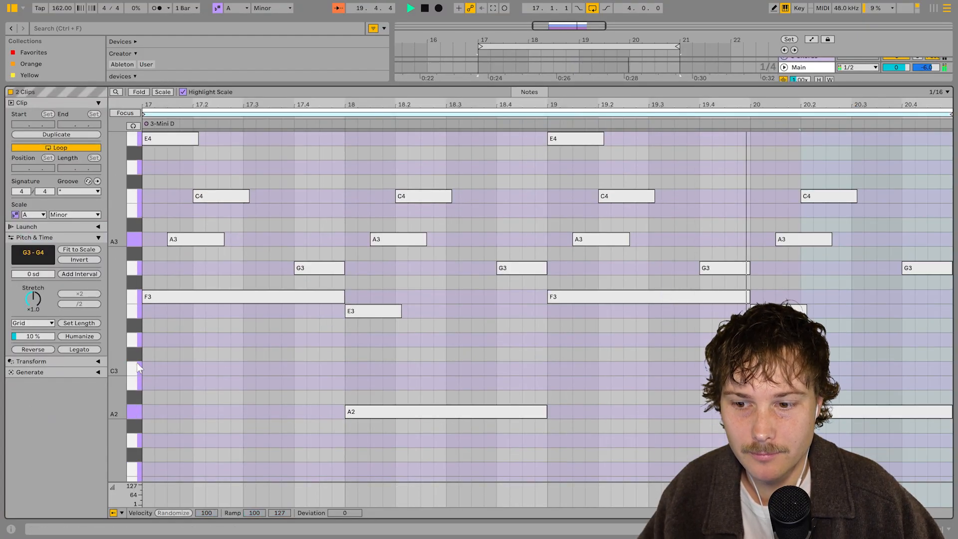
double_click(149, 368)
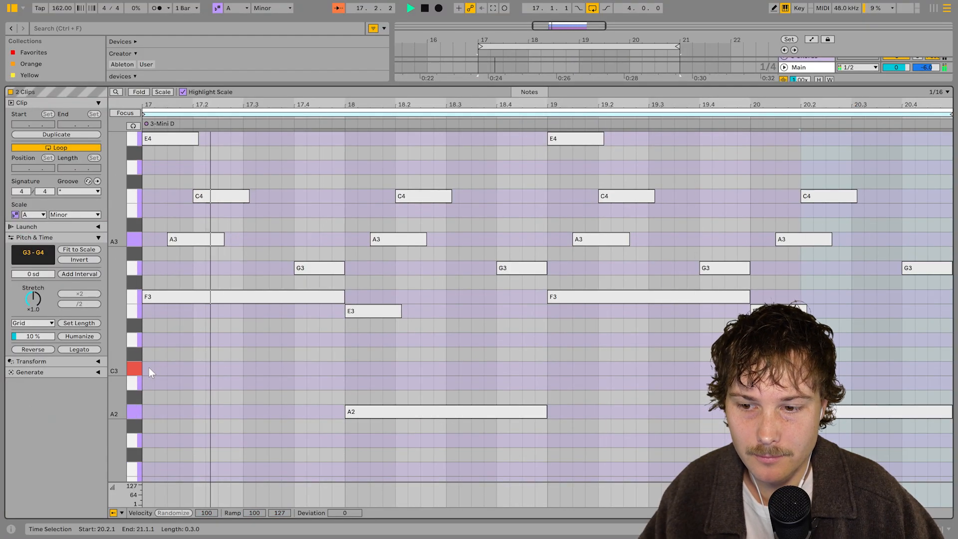
drag(153, 368, 494, 411)
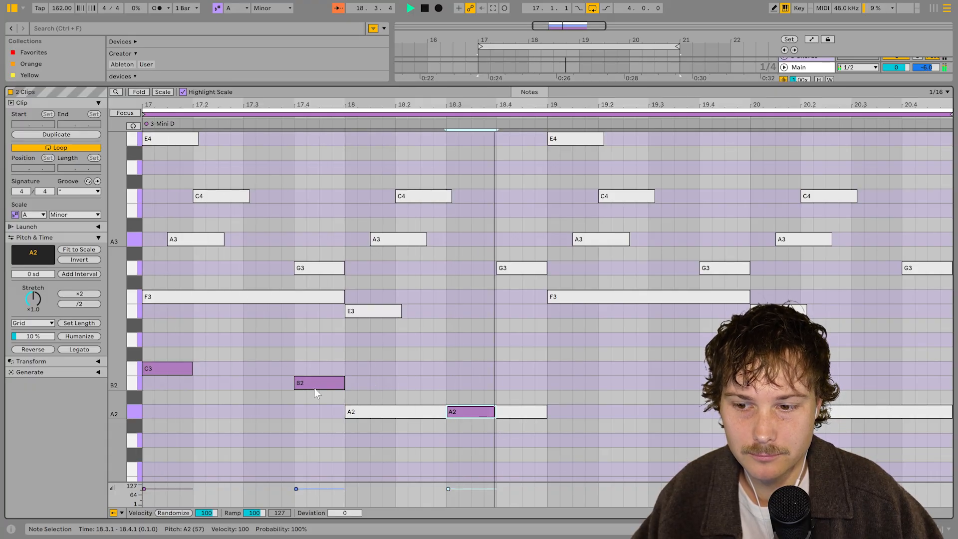
Play the clips and move the B2 note up to E3
key(space)
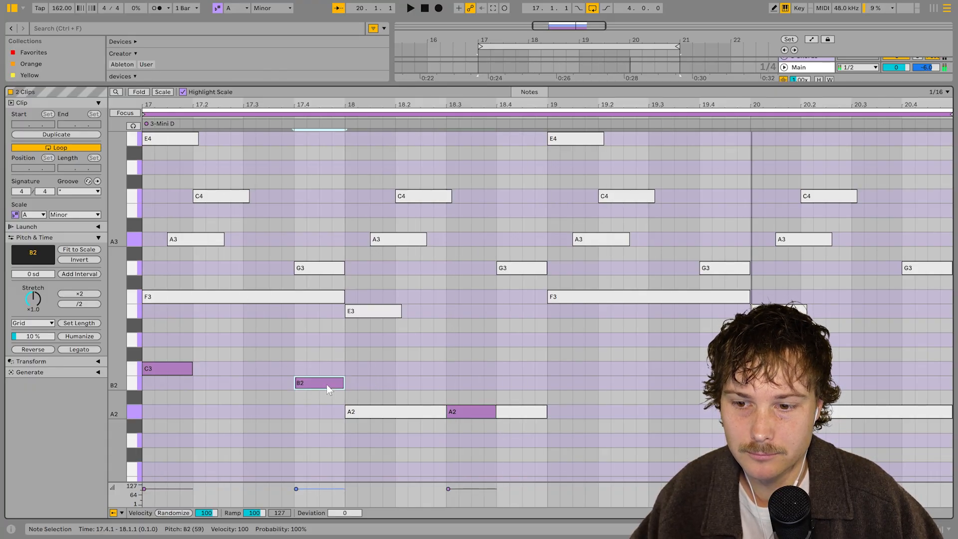
click(166, 367)
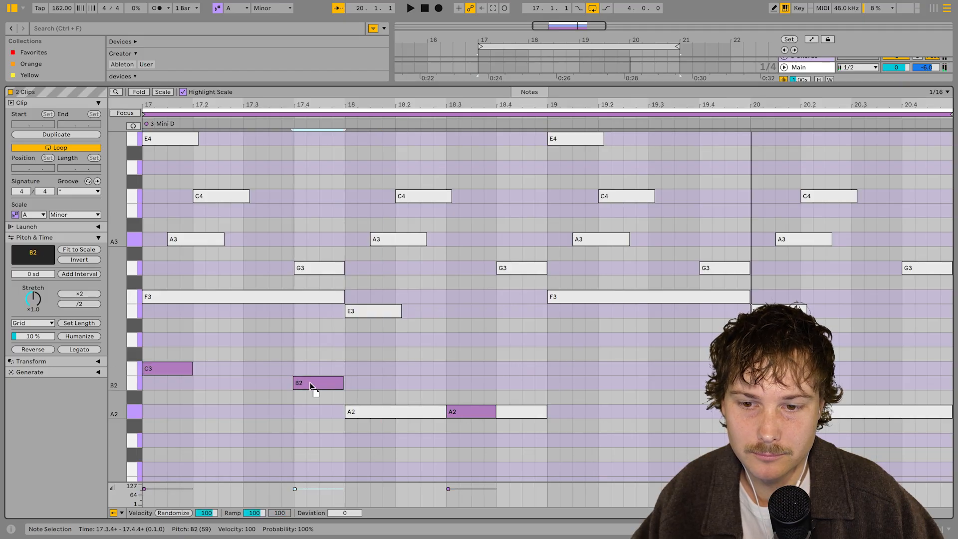
drag(312, 385, 317, 316)
key(space)
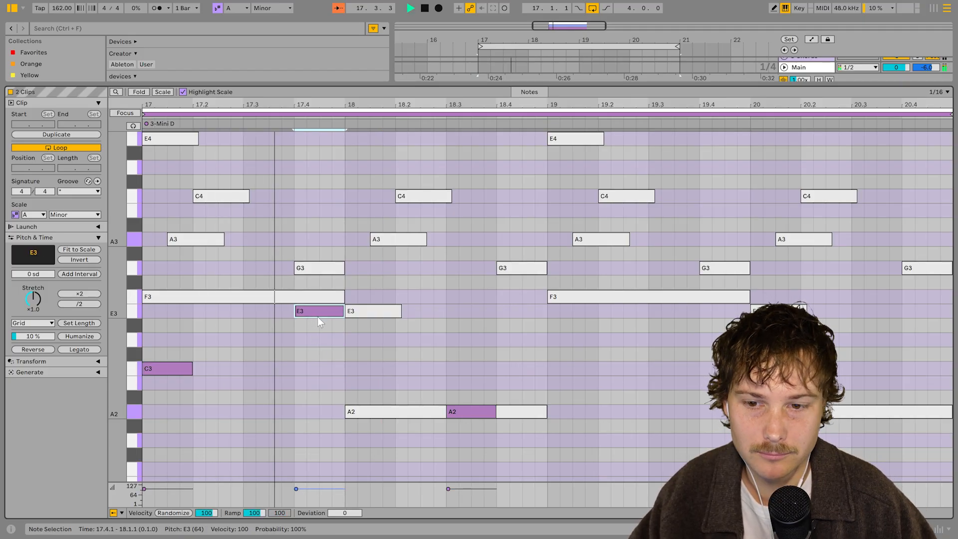
Lower the A2 note to G2 and transpose the three new notes up an octave
click(474, 347)
drag(465, 416, 475, 433)
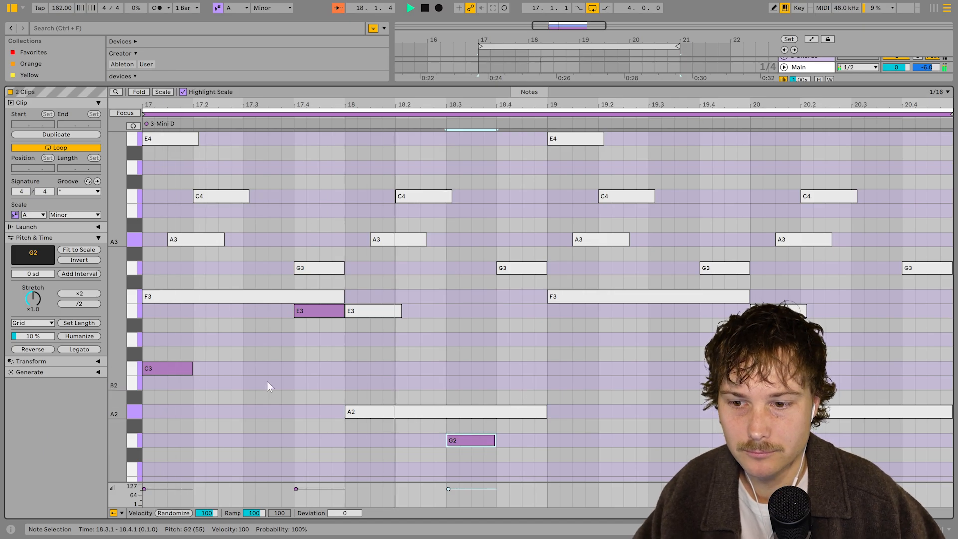
click(165, 368)
shift+click(316, 310)
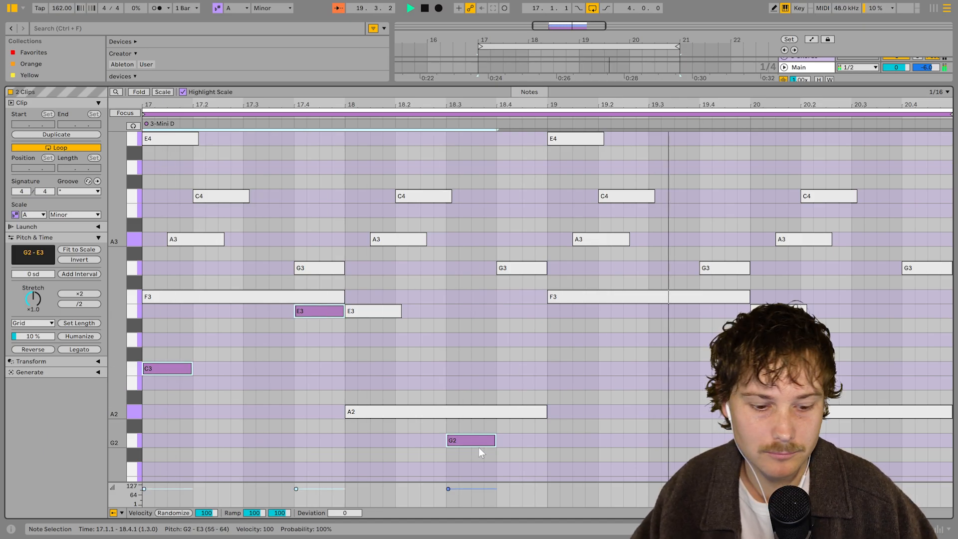
key(shift+Up)
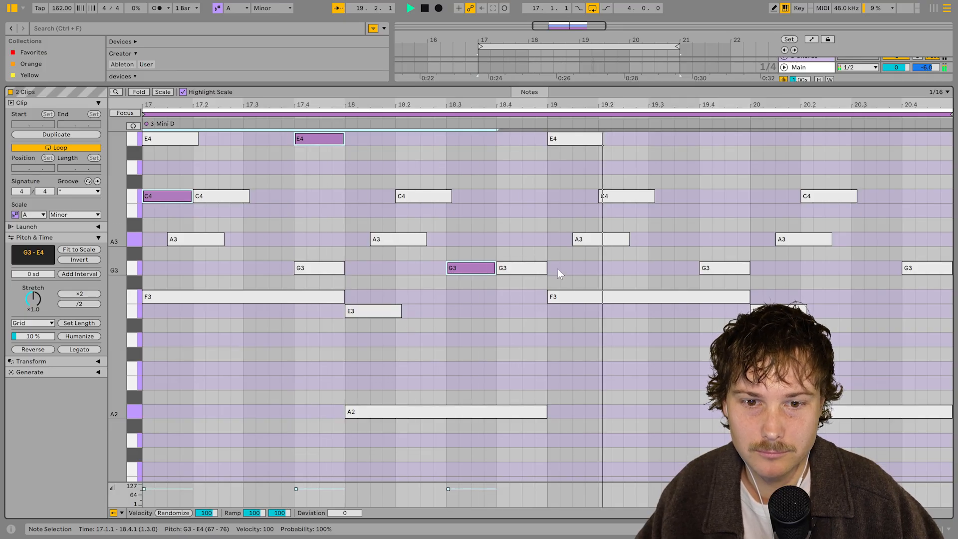
Duplicate the three transposed notes into the next bar and raise the duplicated E4 to F4
key(ctrl+d)
click(606, 346)
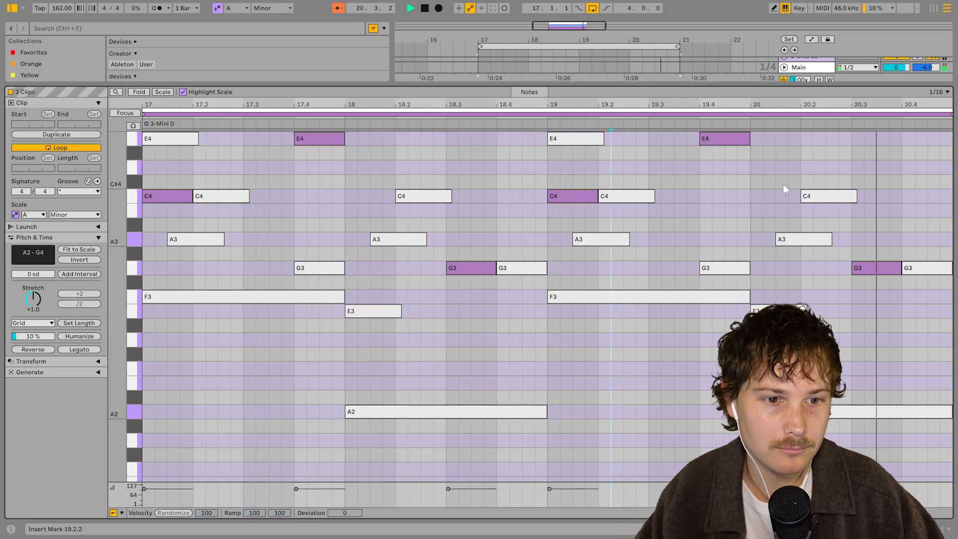
scroll(798, 210, up, 3)
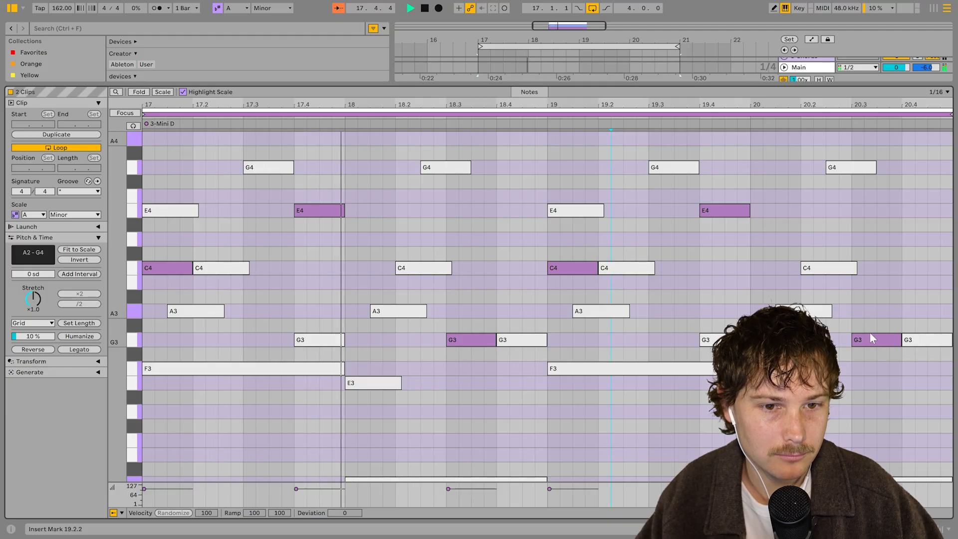
drag(870, 339, 875, 372)
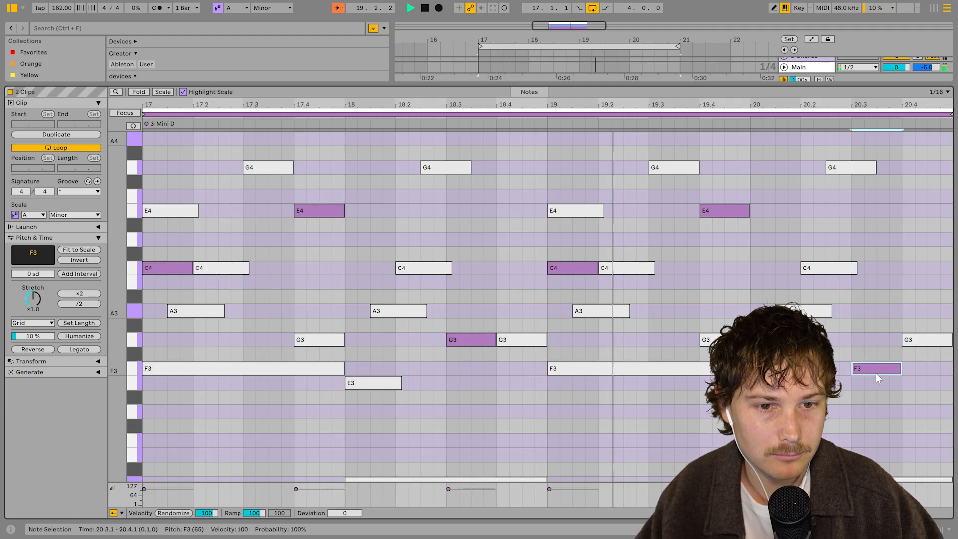
drag(727, 206, 728, 197)
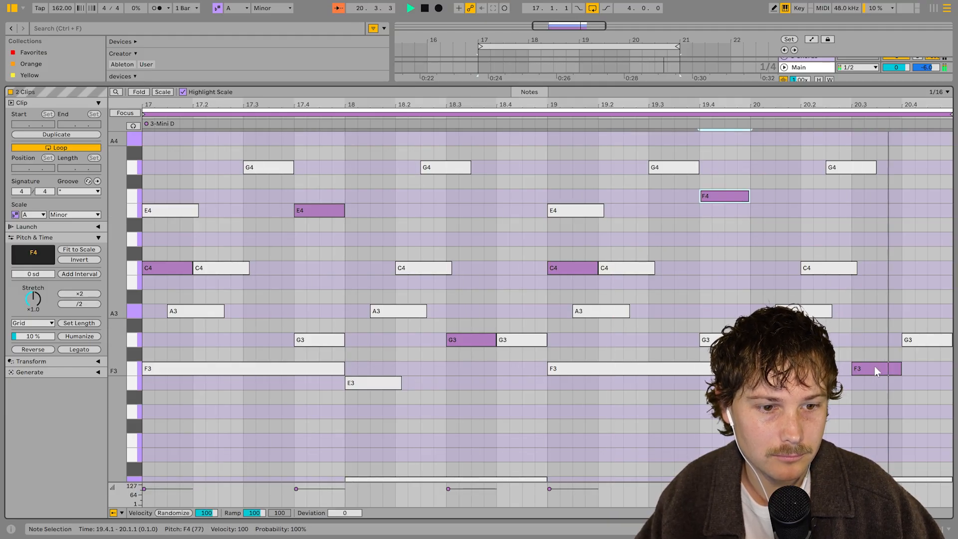
drag(874, 367, 876, 339)
Return to the arrangement and group the three Mini D tracks together
key(shift+Tab)
click(607, 180)
double_click(607, 179)
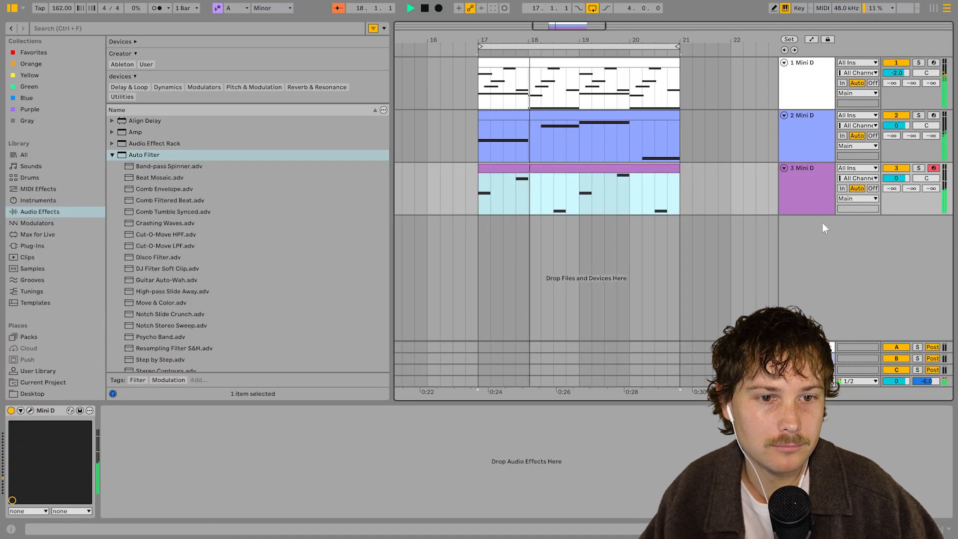
click(821, 204)
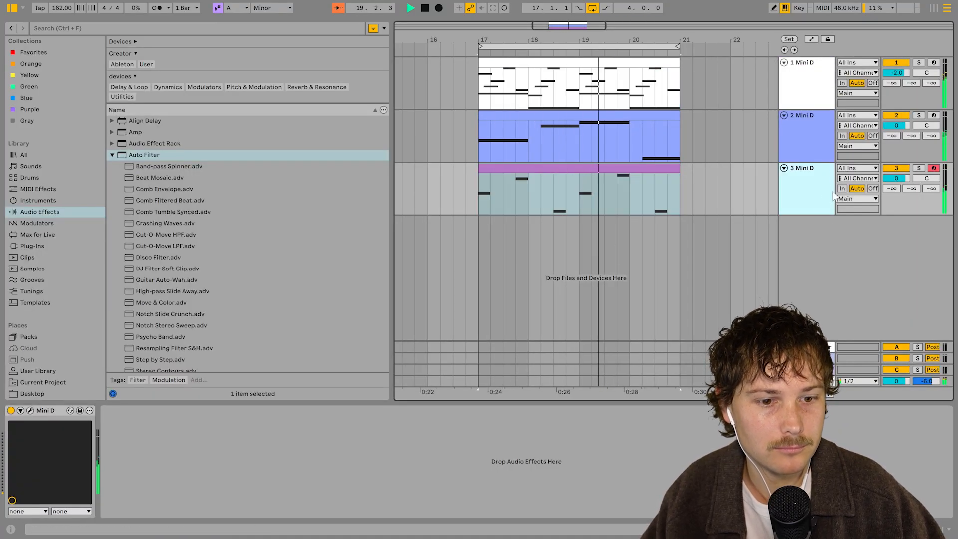
click(808, 358)
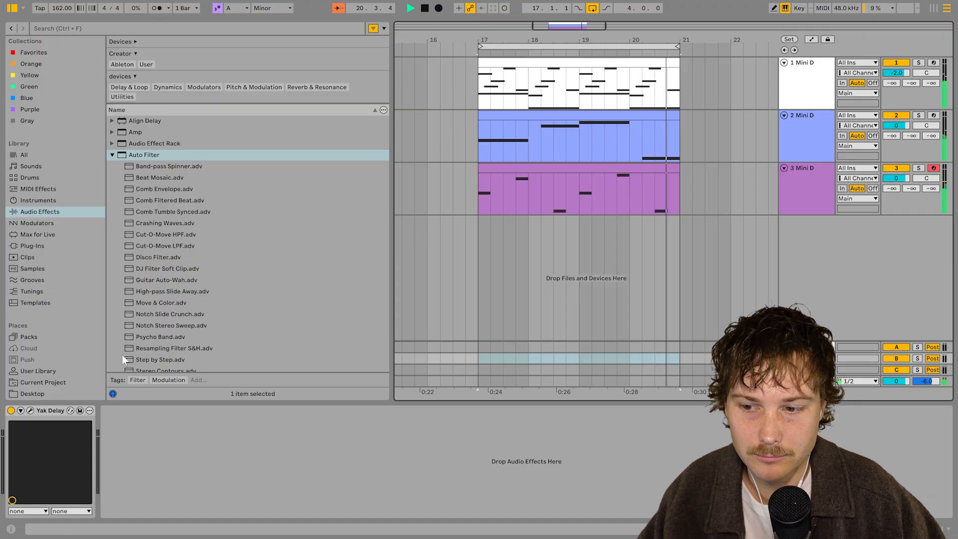
click(809, 179)
shift+click(796, 89)
key(ctrl+g)
Paste the Yak Delay onto the group track and set its Blend to 32% and ping-pong amount to 43%
click(478, 451)
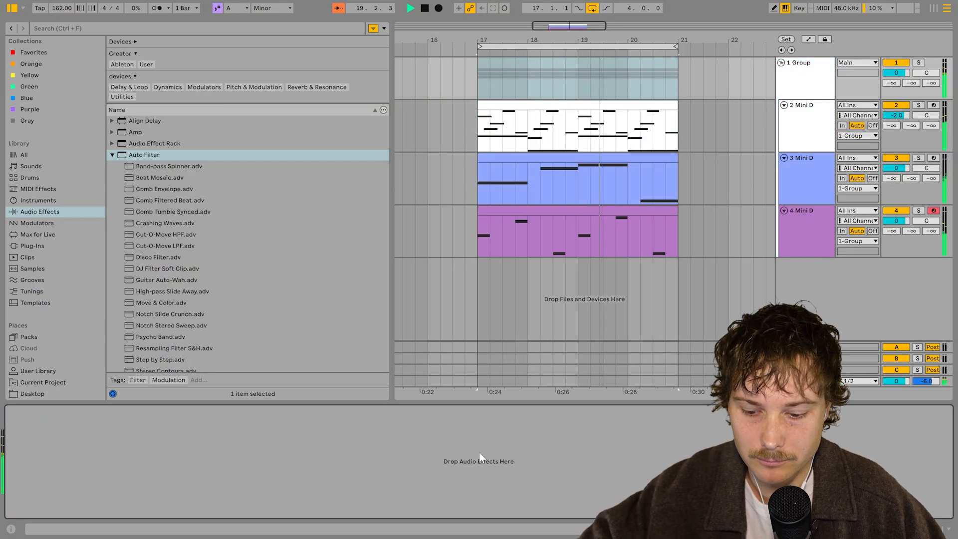
key(ctrl+v)
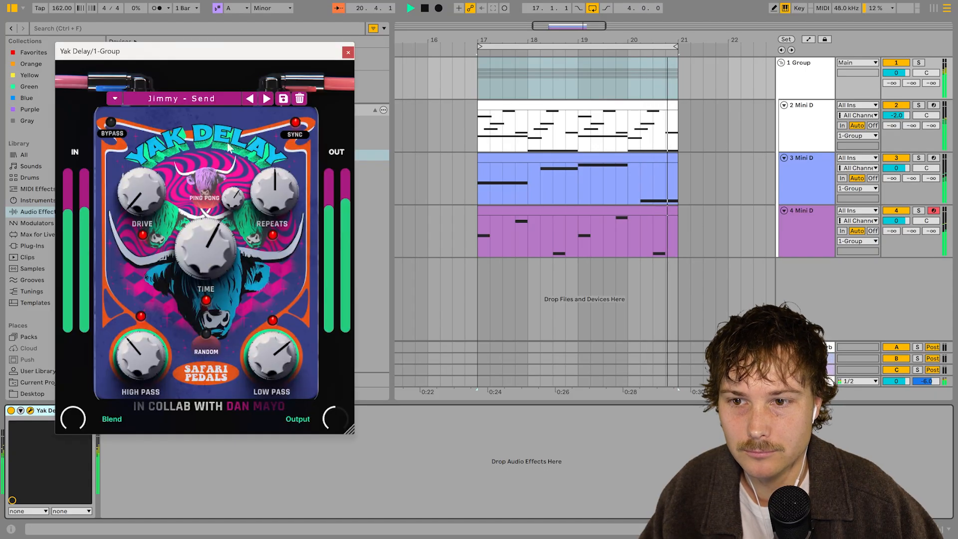
drag(260, 55, 317, 49)
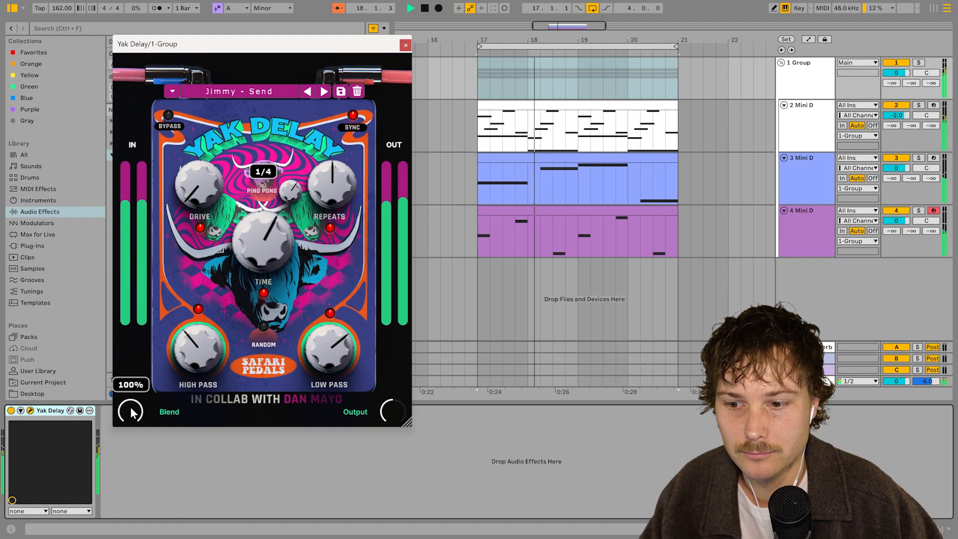
drag(130, 411, 133, 428)
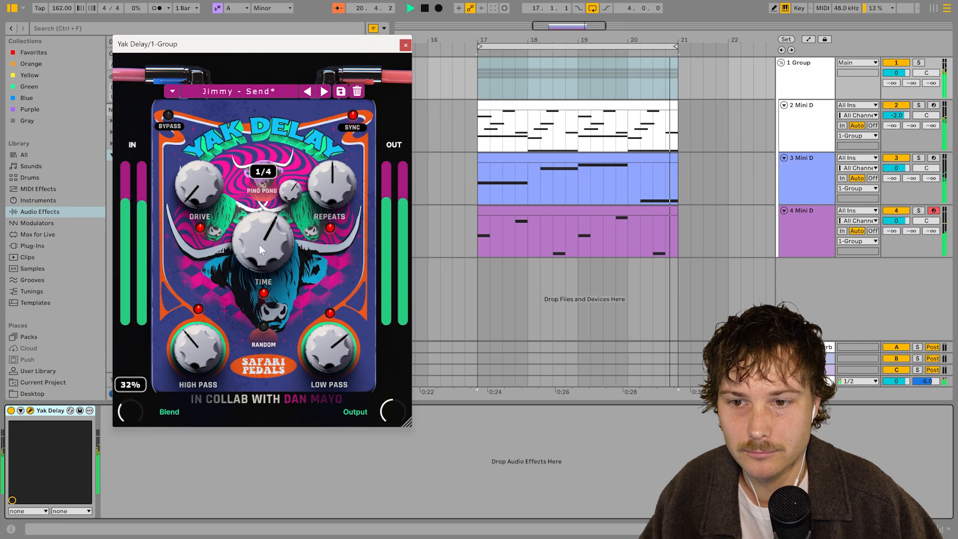
drag(291, 192, 292, 218)
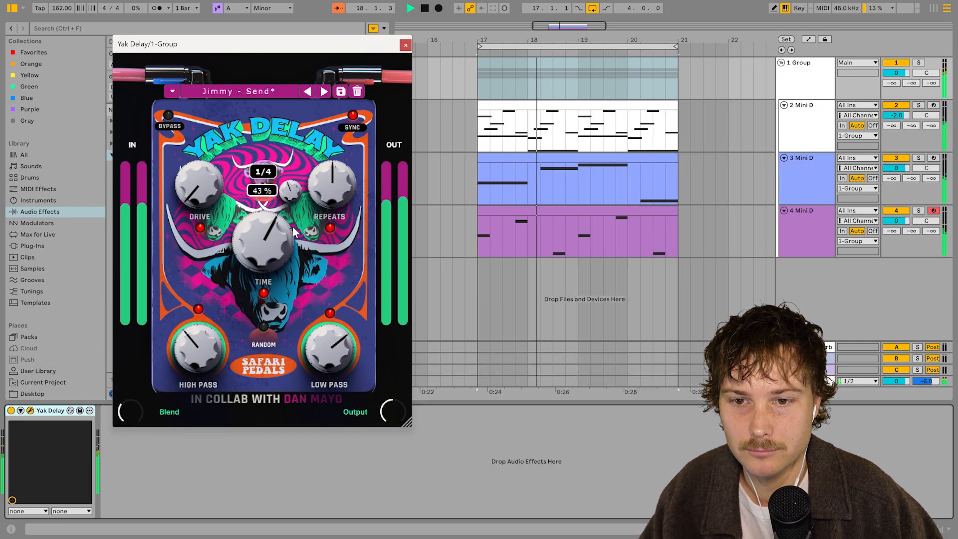
click(406, 45)
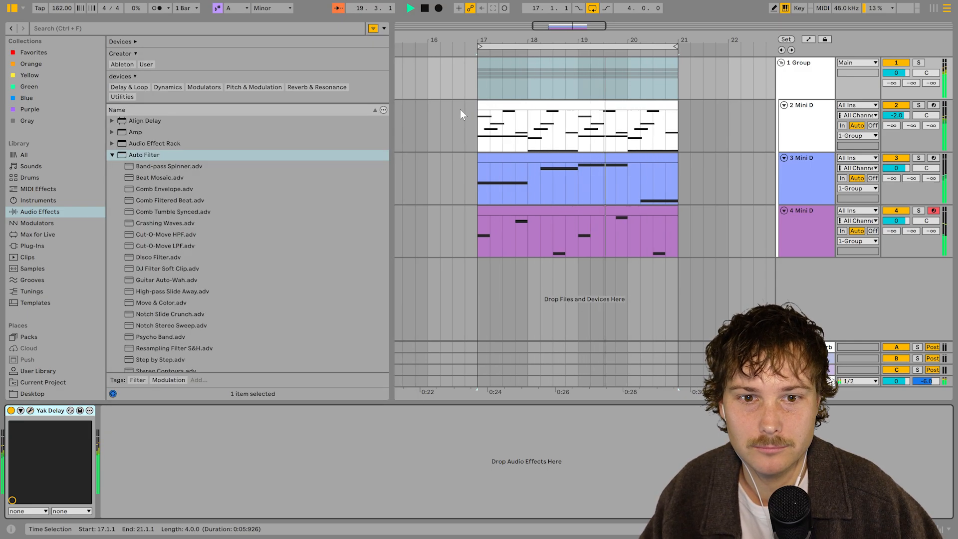
Bounce the arpeggiated melody track to audio and select the bounced track
click(616, 201)
click(613, 156)
click(590, 106)
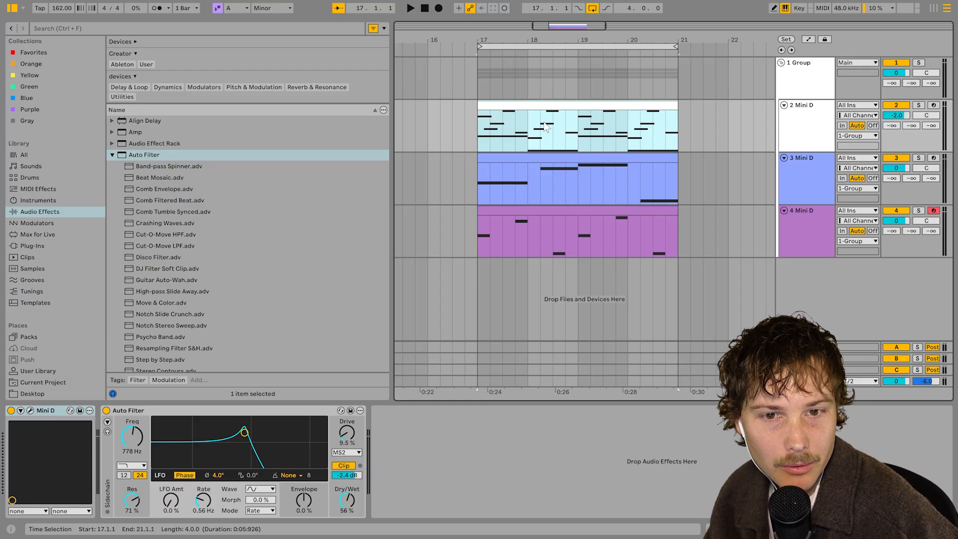
key(ctrl+b)
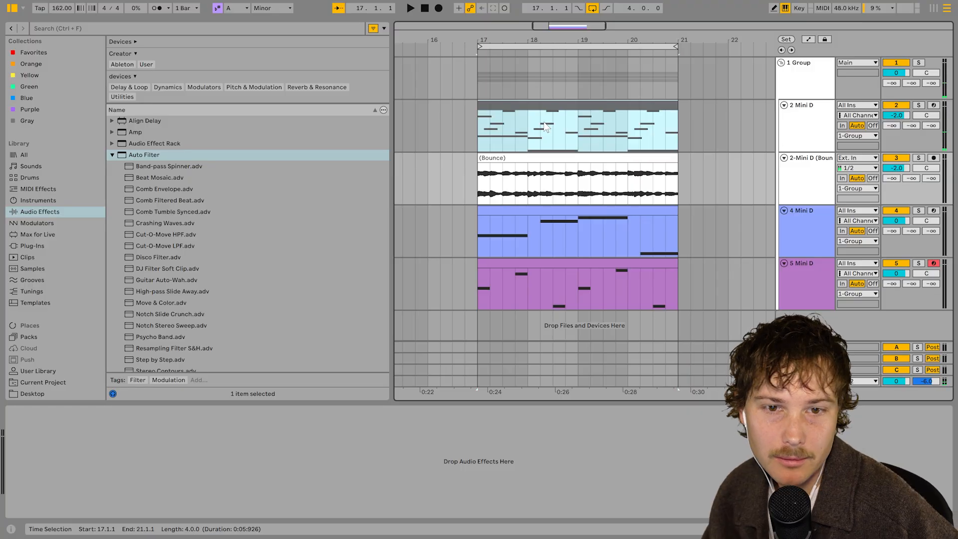
click(555, 158)
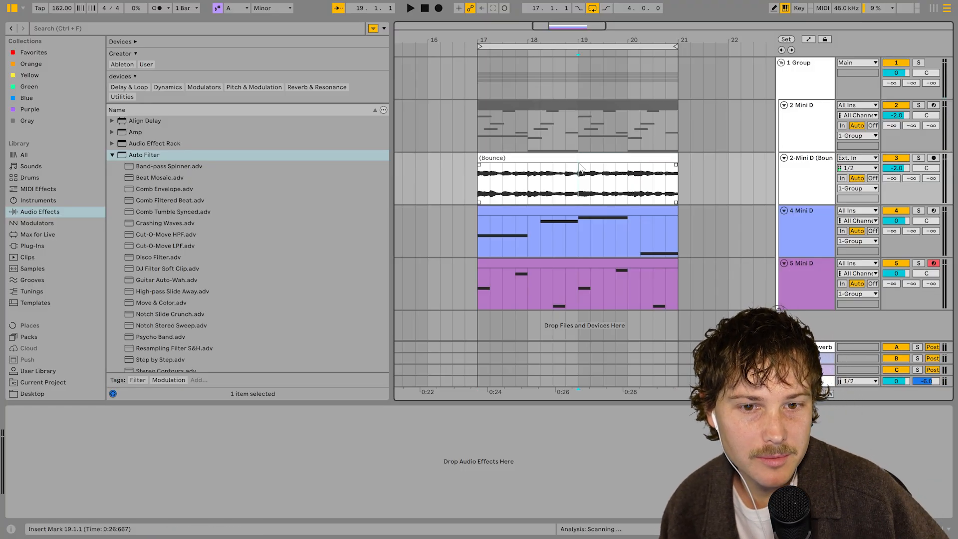
click(816, 179)
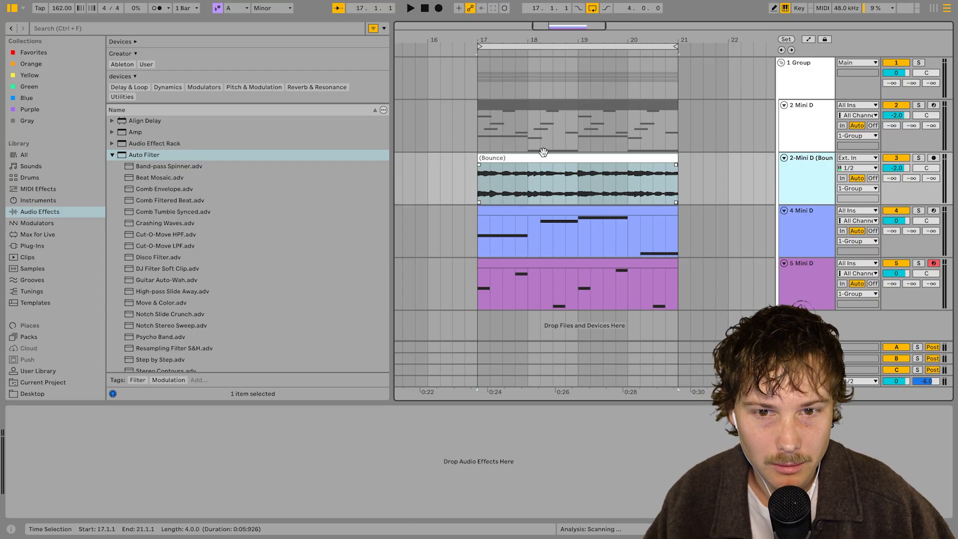
Split the bounced audio clip into four one-bar clips at each bar line
click(531, 185)
key(ctrl+e)
click(579, 185)
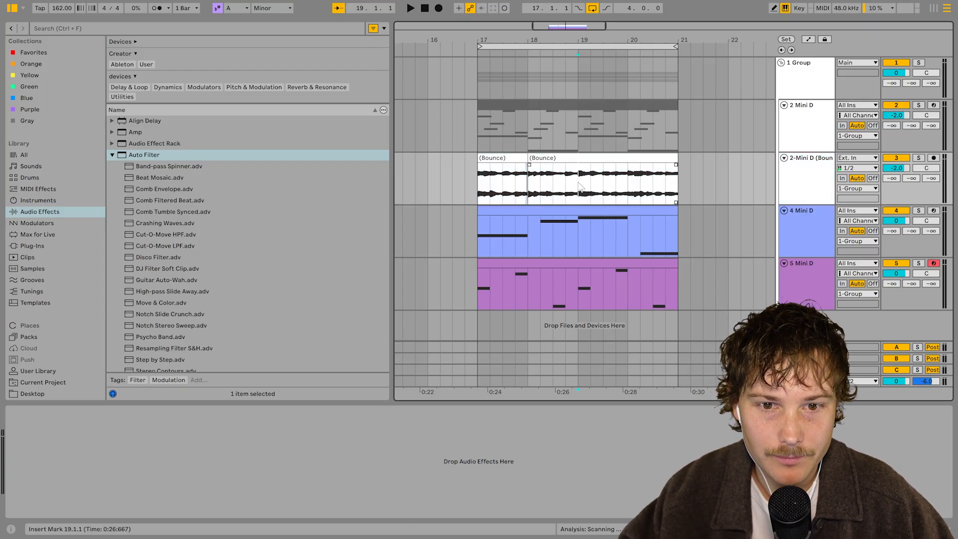
key(ctrl+e)
click(643, 158)
shift+click(496, 157)
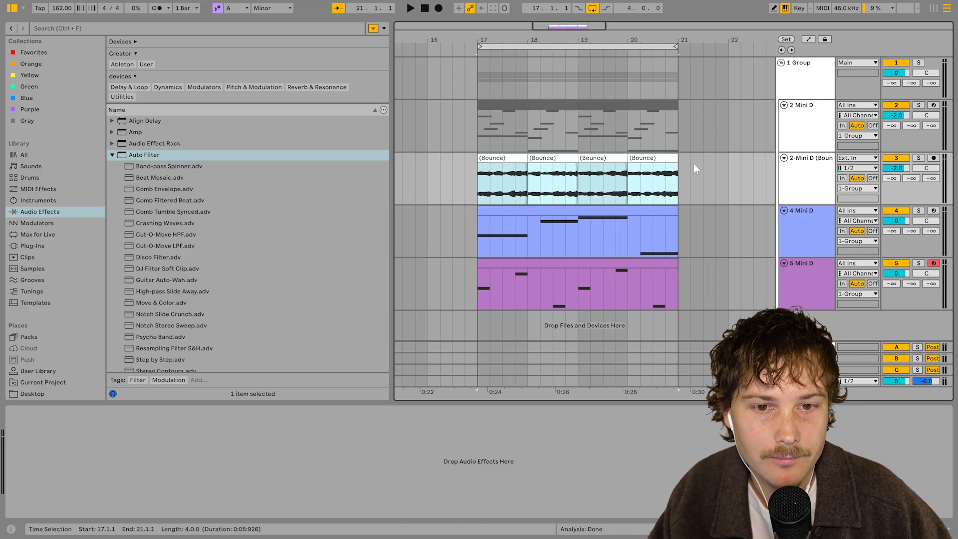
Start playback and lower the 5 Mini D track's volume to -8.4 dB
key(space)
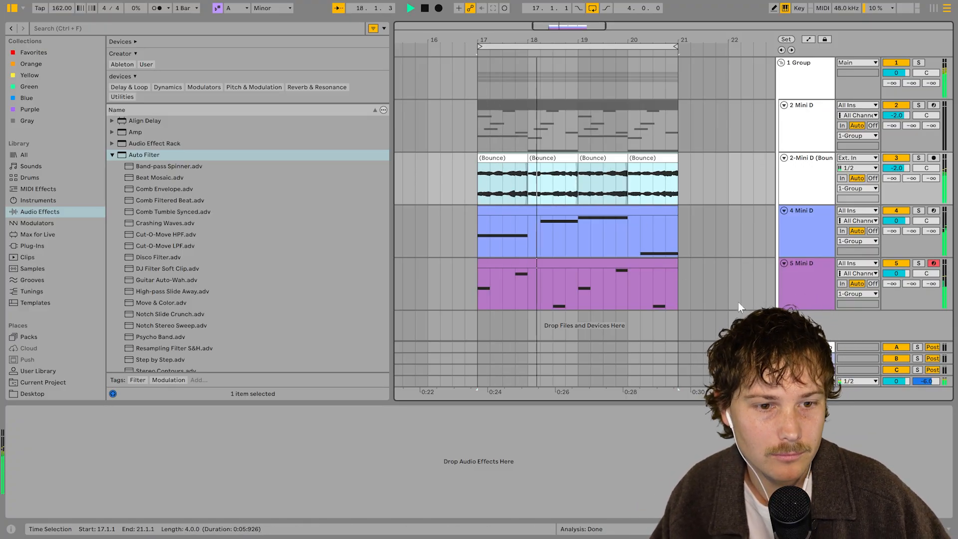
drag(909, 277, 908, 277)
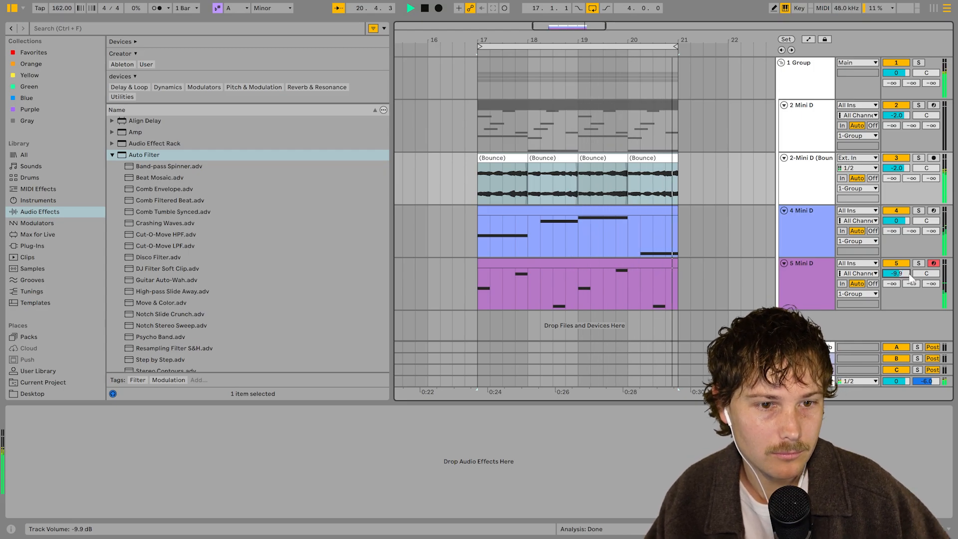
drag(896, 275, 897, 271)
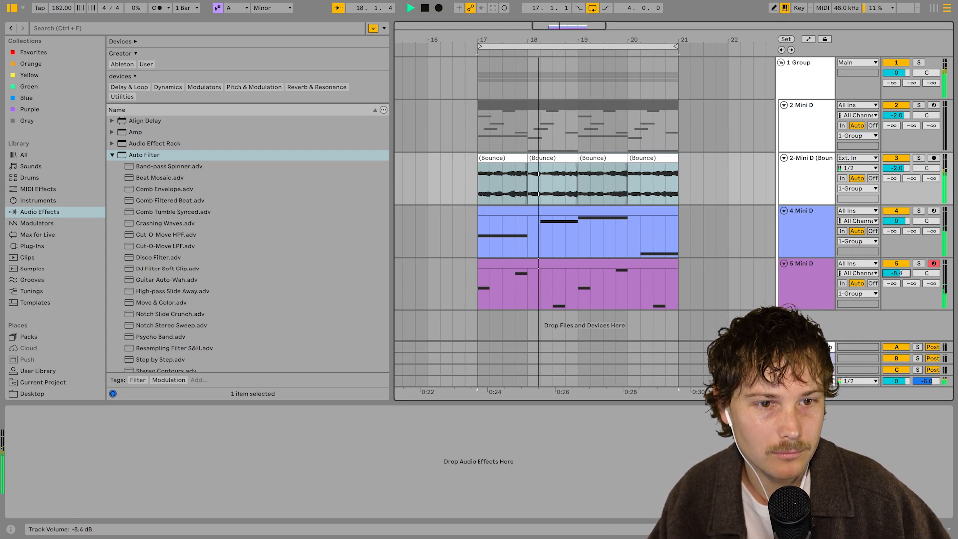
Switch to the session mixer and adjust the Group track's volume fader
click(805, 85)
key(Tab)
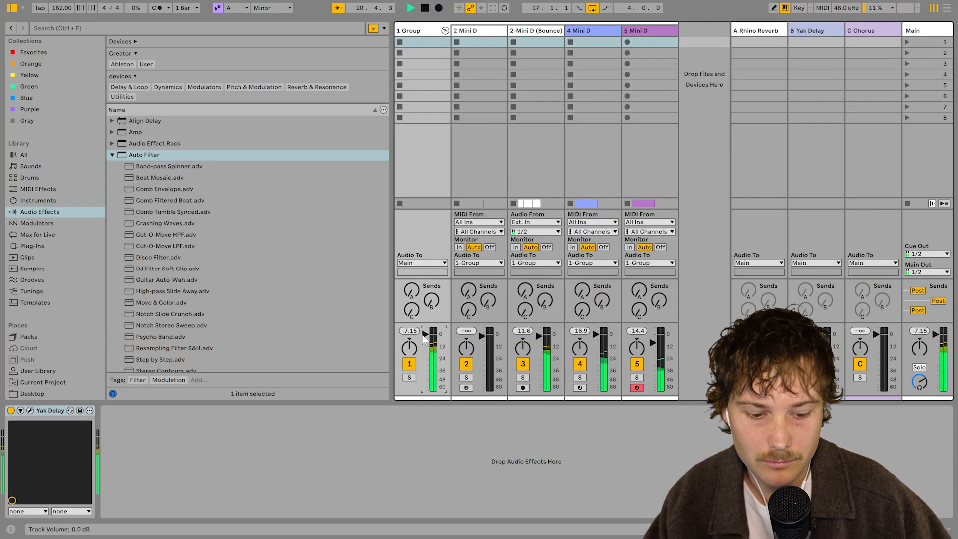
drag(415, 334, 432, 342)
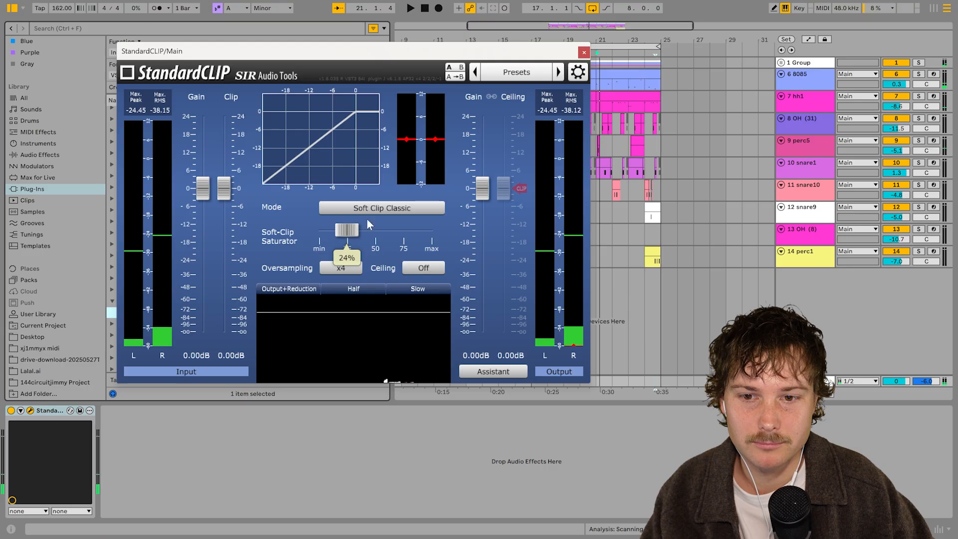
Set StandardCLIP to Soft Clip Pro mode, lower its Clip level to -6.40 dB, and close the plug-in
click(368, 206)
click(354, 228)
drag(223, 190, 227, 214)
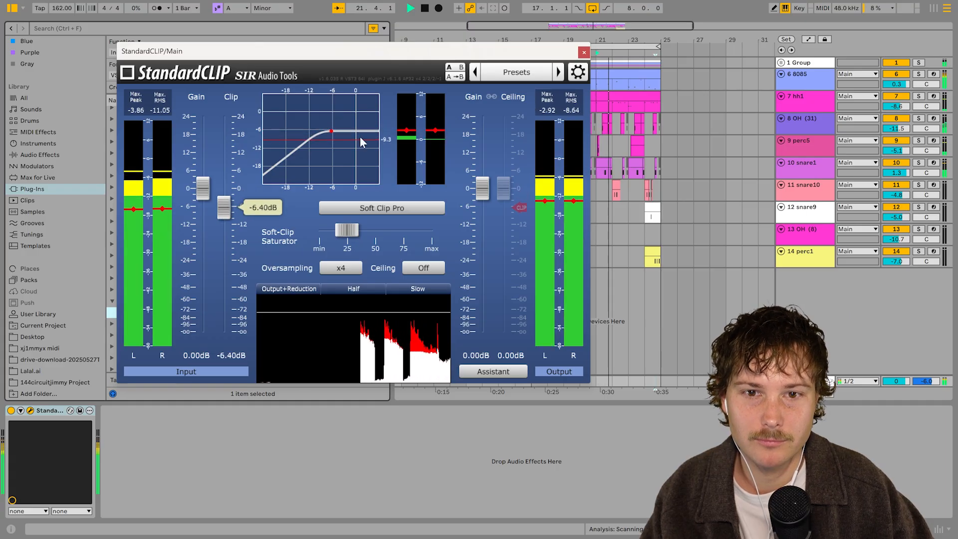
click(584, 52)
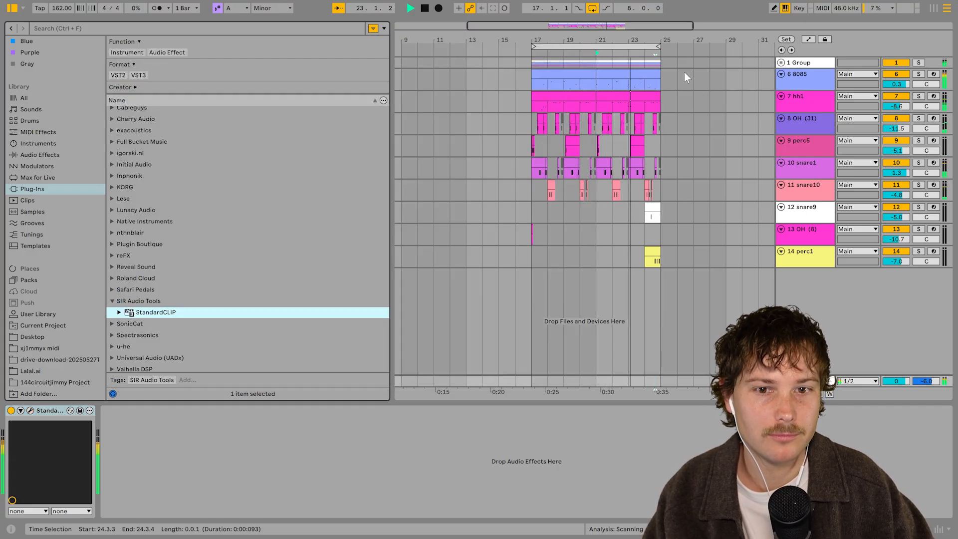
Review the whole arrangement with the Mini D group unfolded alongside the drum tracks
click(560, 101)
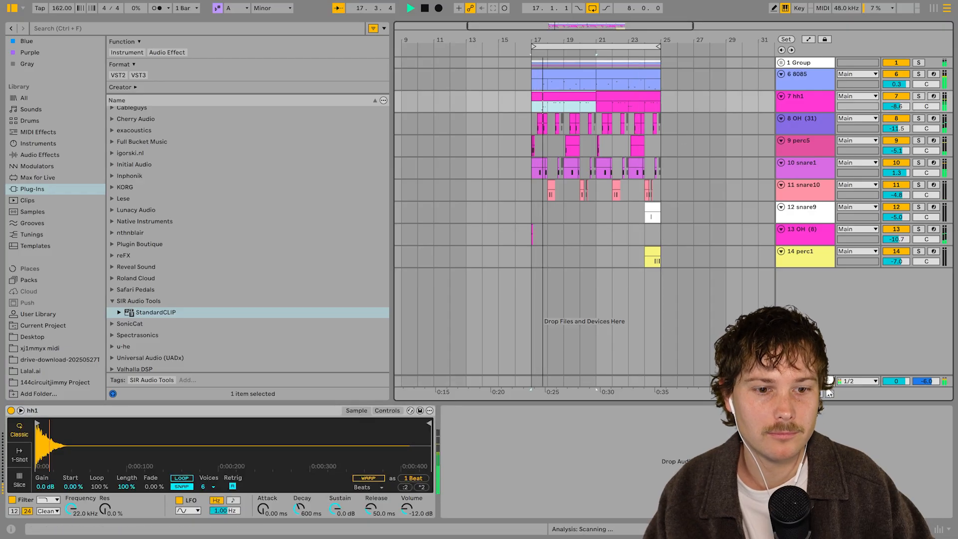
key(ctrl+alt+i)
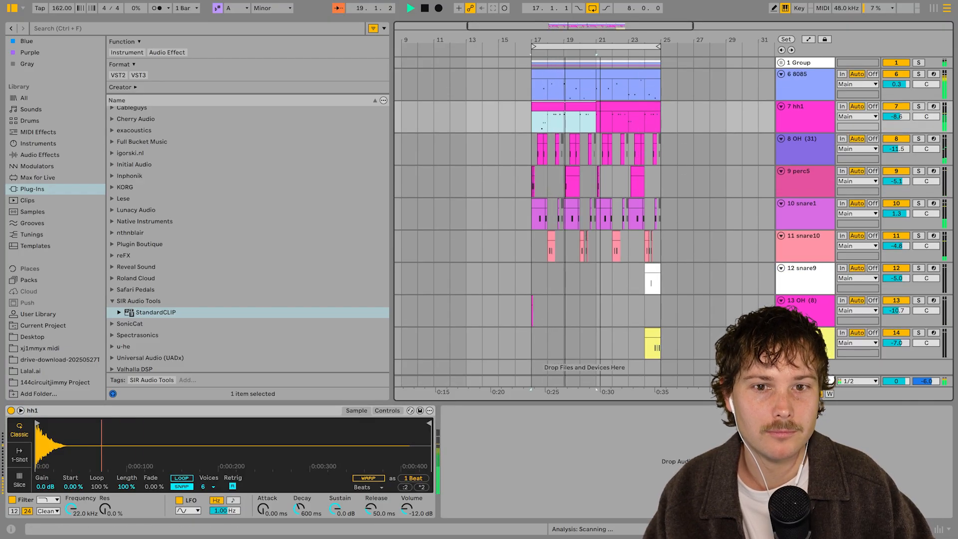
key(w)
click(12, 8)
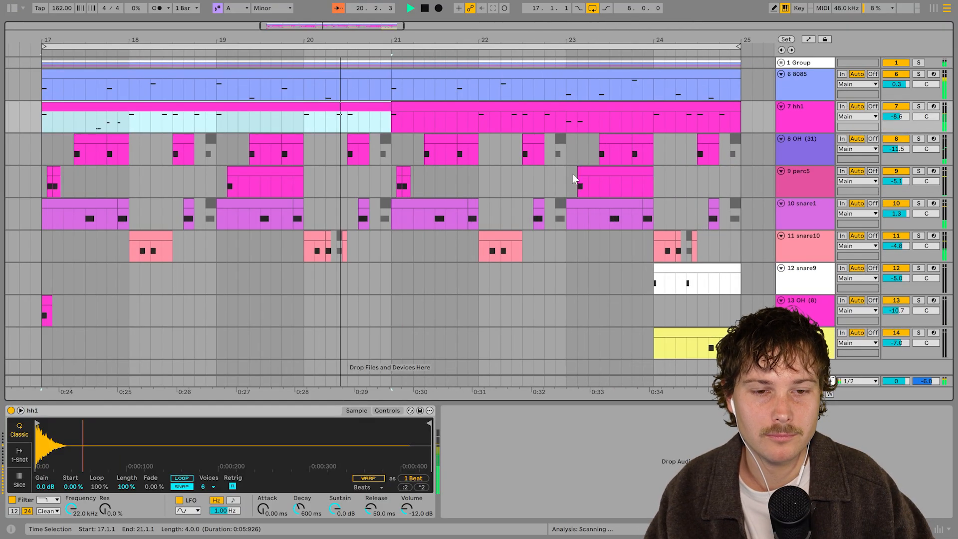
click(781, 64)
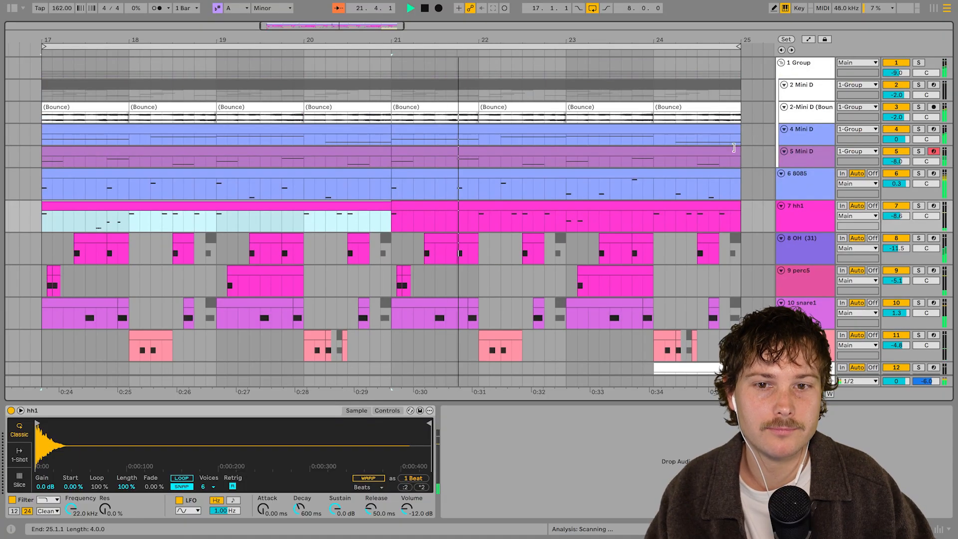
scroll(734, 148, down, 5)
scroll(734, 147, up, 1)
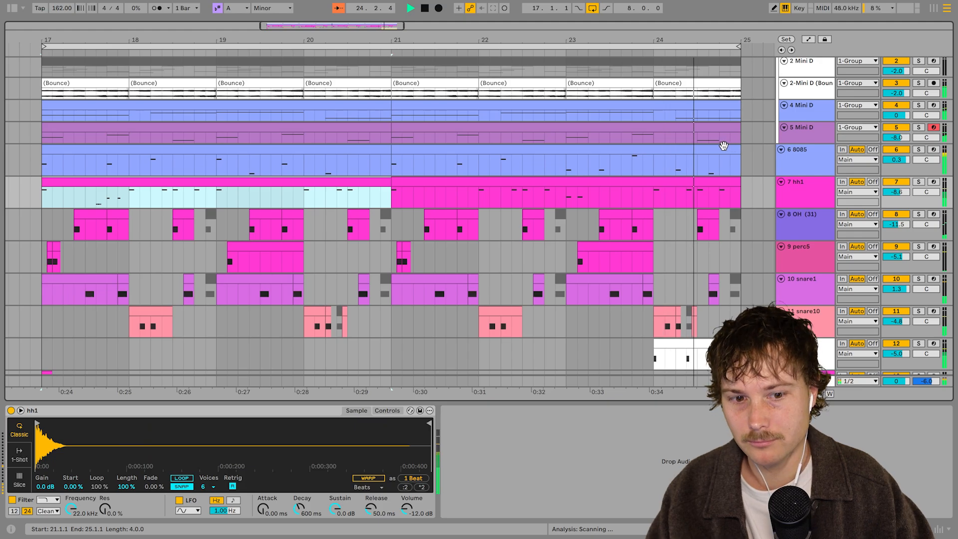
scroll(723, 145, down, 3)
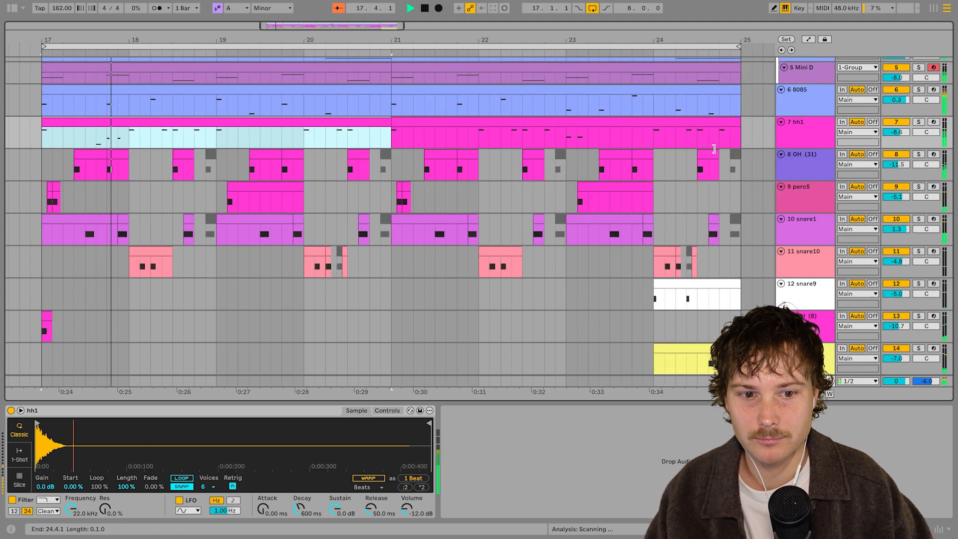
scroll(714, 148, up, 1)
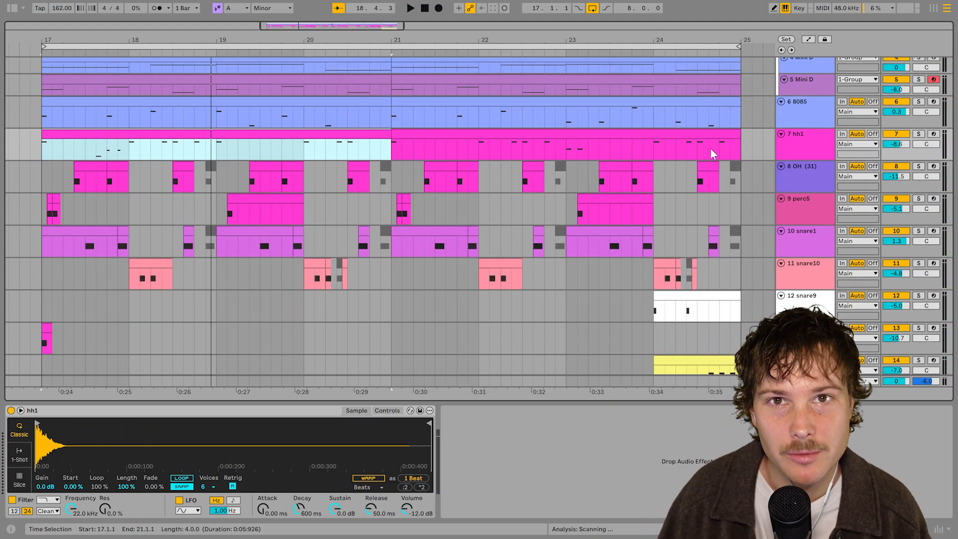